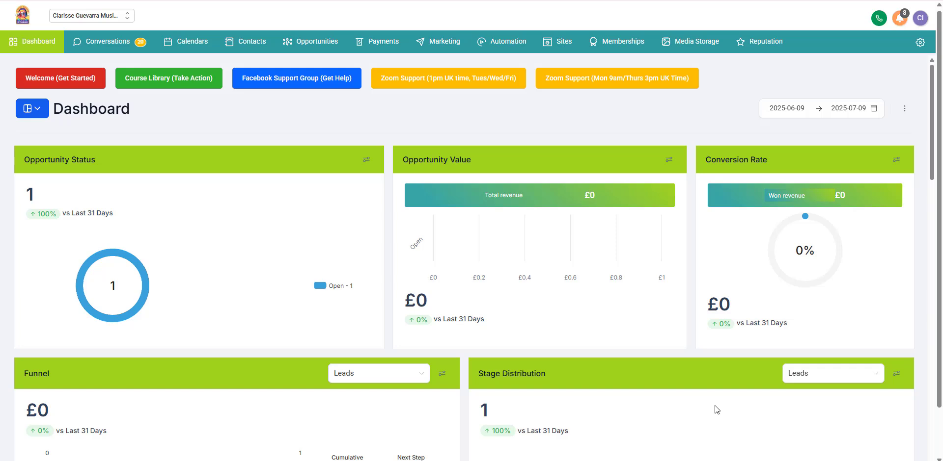
Open a new user form in the account's staff settings and review the available roles and permissions
click(919, 42)
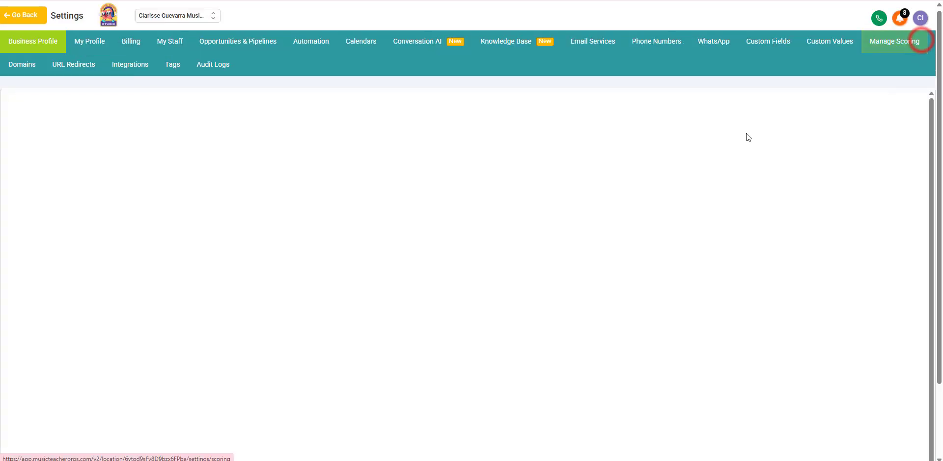
click(179, 46)
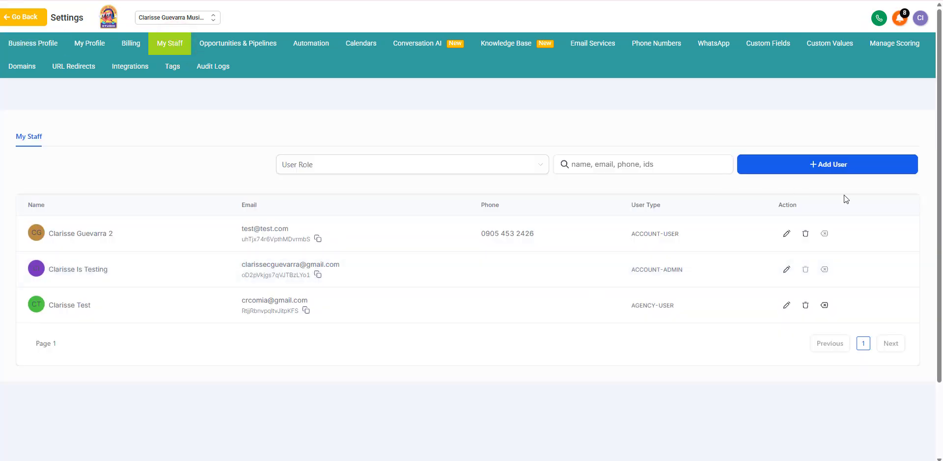
click(813, 167)
scroll(326, 296, down, 1)
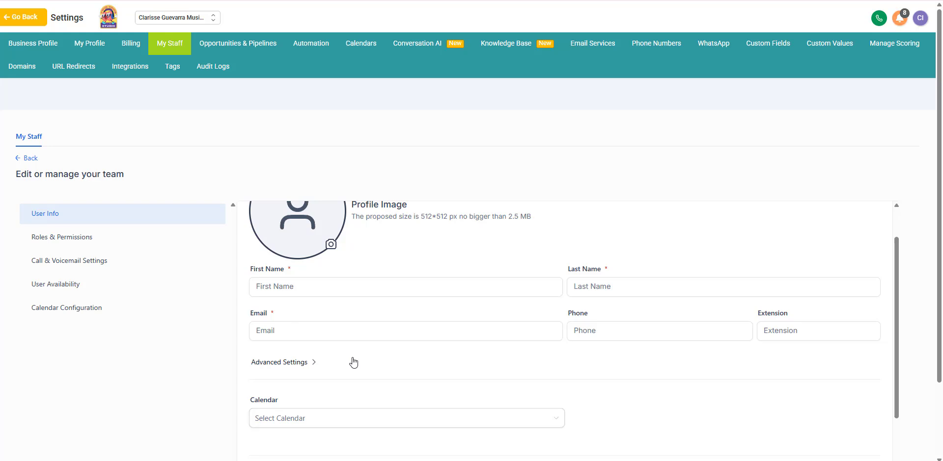
click(149, 237)
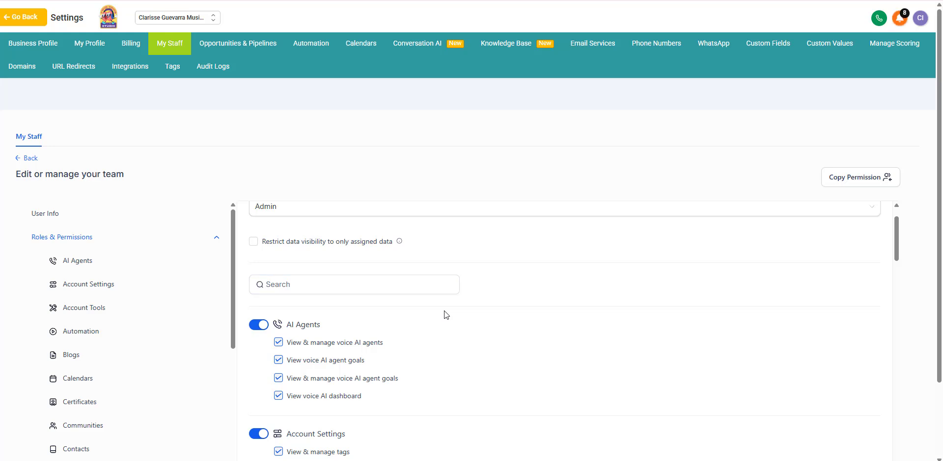
scroll(515, 284, down, 7)
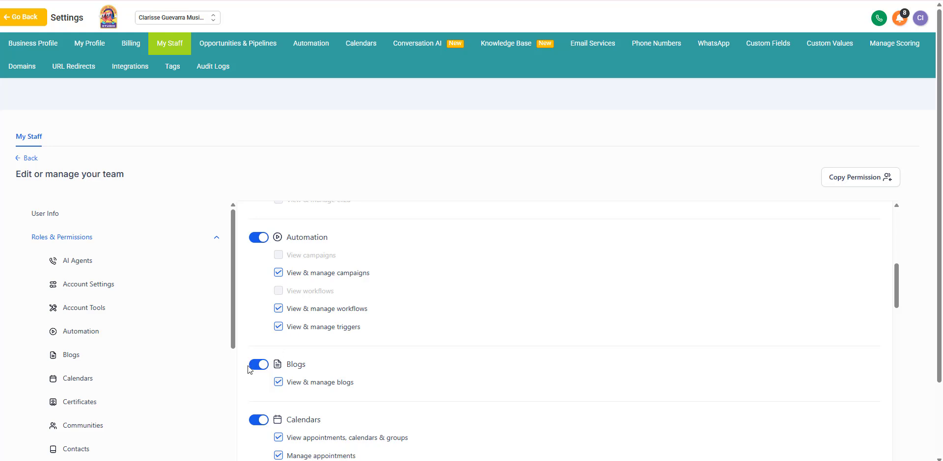
scroll(270, 356, down, 4)
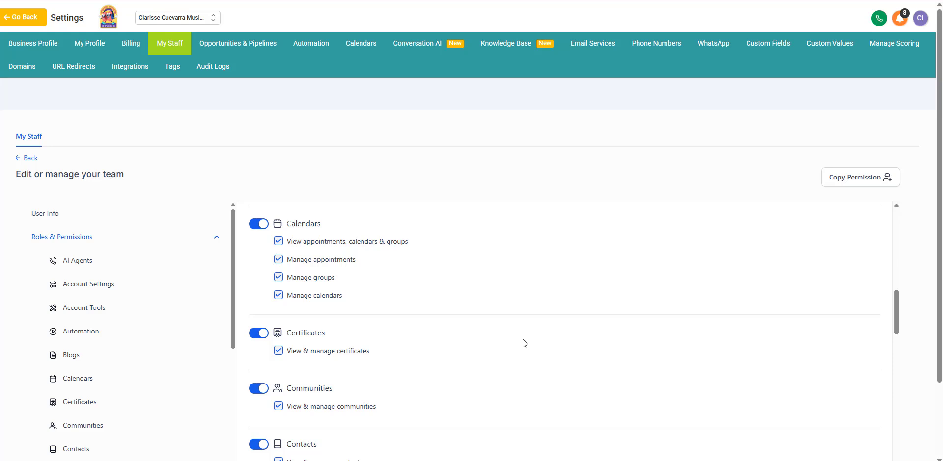
Start a new calendar of the Class Booking type in the calendar settings
click(360, 49)
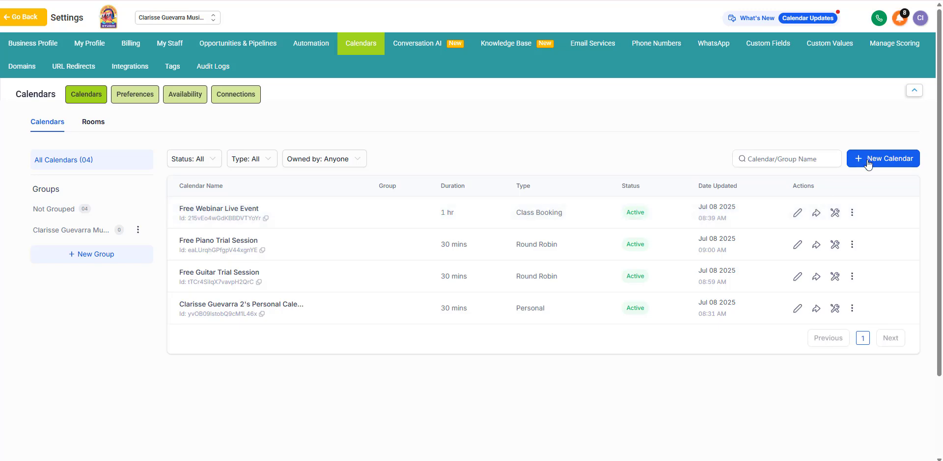
click(867, 162)
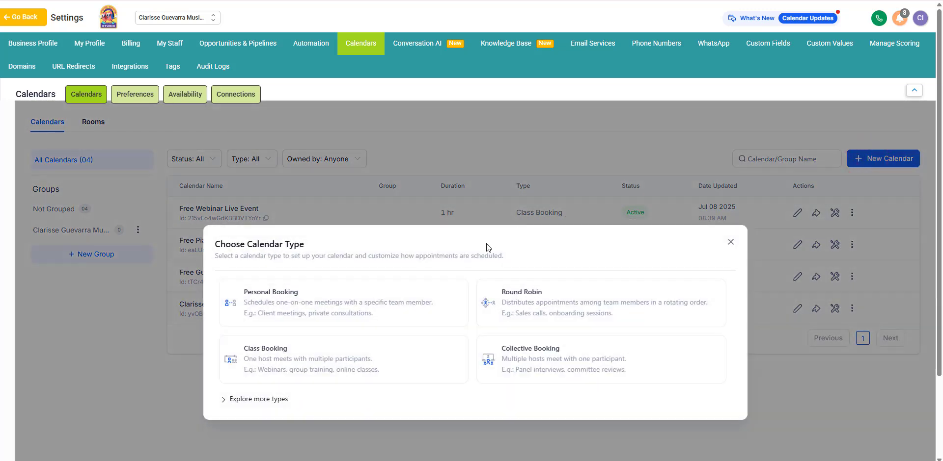
click(378, 371)
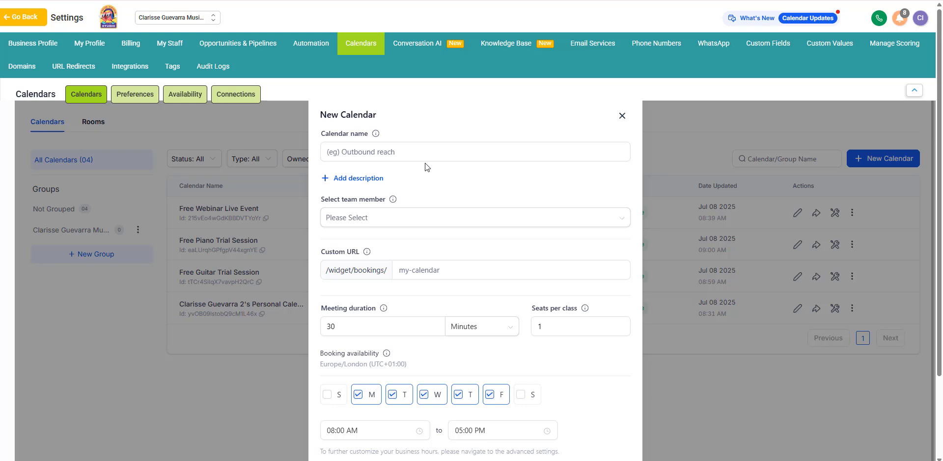
Name the new calendar "Piano Lessons with Teacher A"
click(425, 152)
click(425, 152)
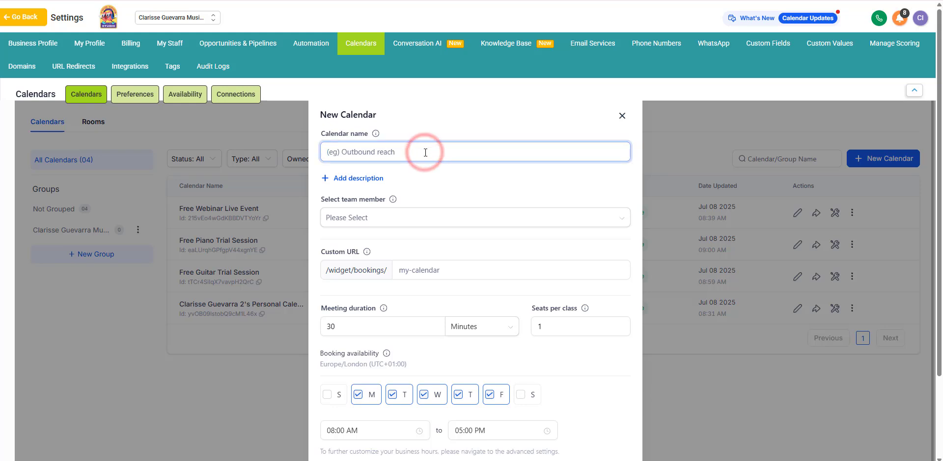
text(Piano L)
text(essons with )
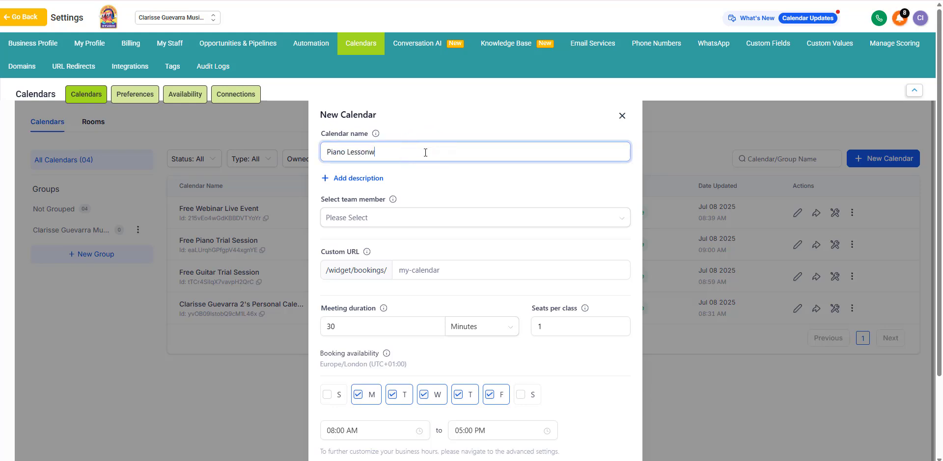
text(Teacher A)
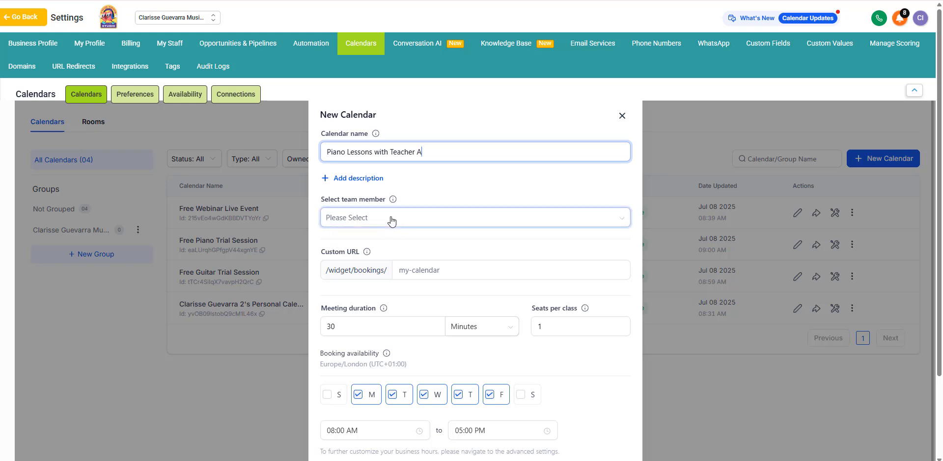
Assign the first listed team member to the calendar and set its custom URL to "piano-with-teachera"
click(440, 216)
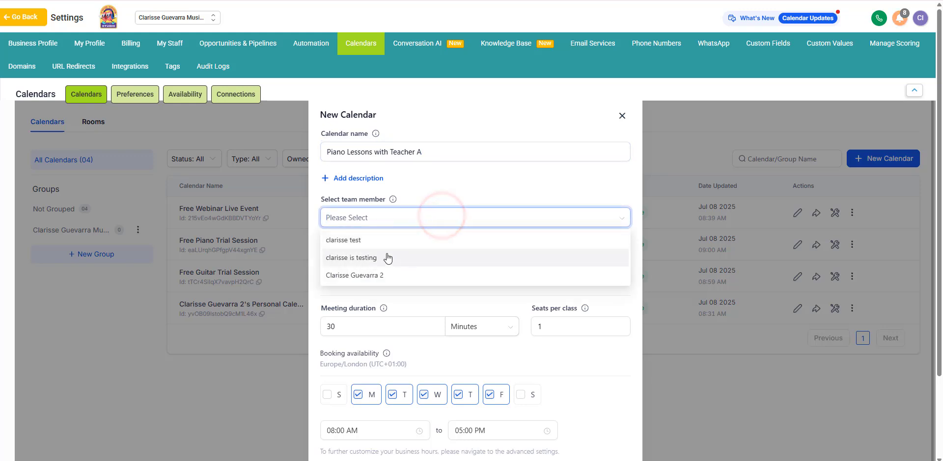
click(349, 241)
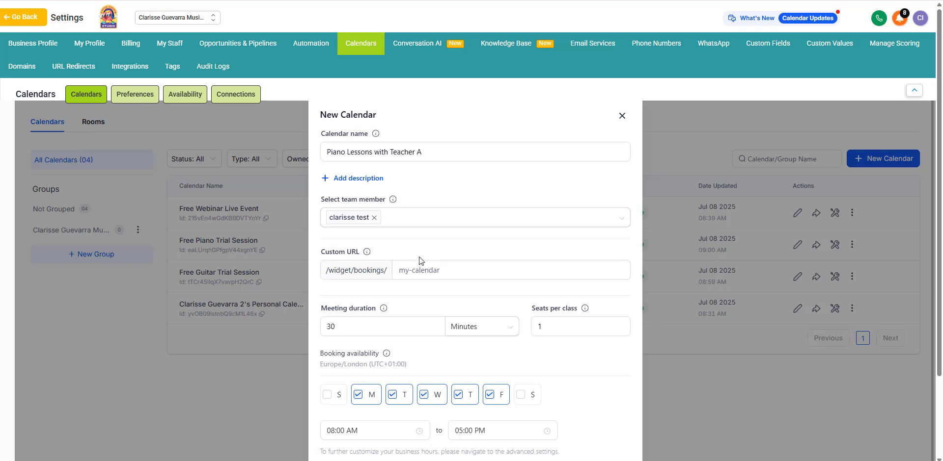
click(425, 270)
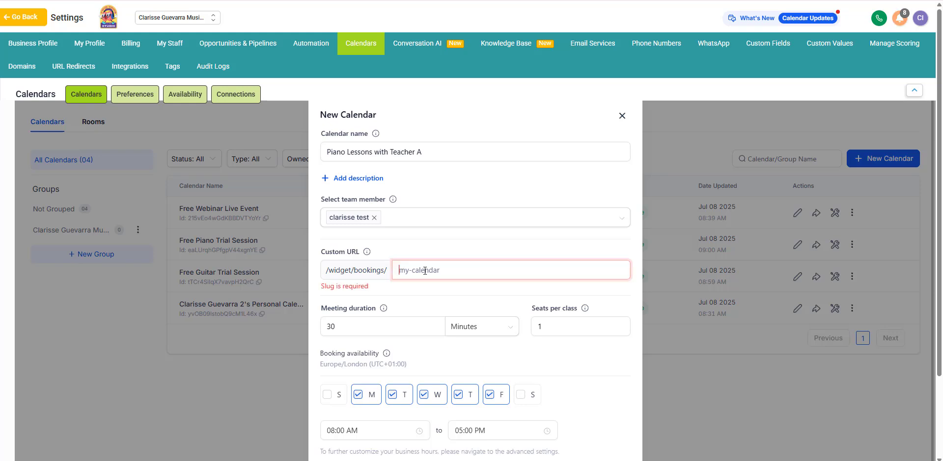
text(piano-with-)
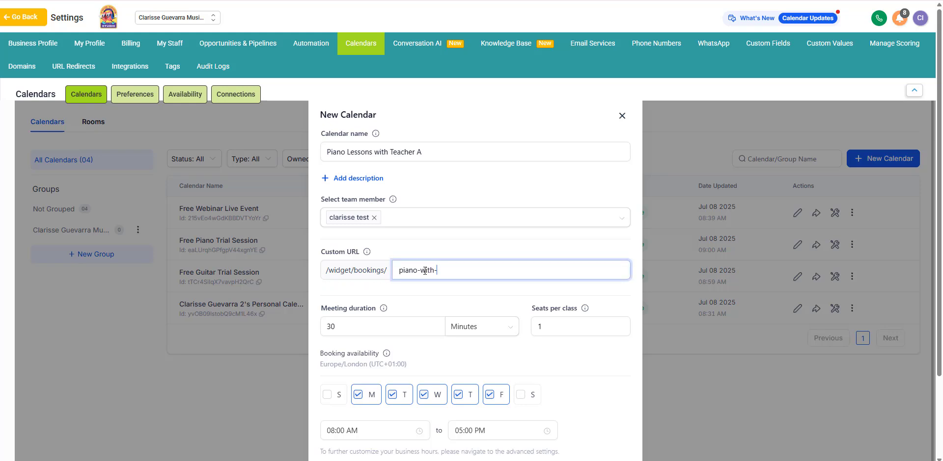
text(teachera)
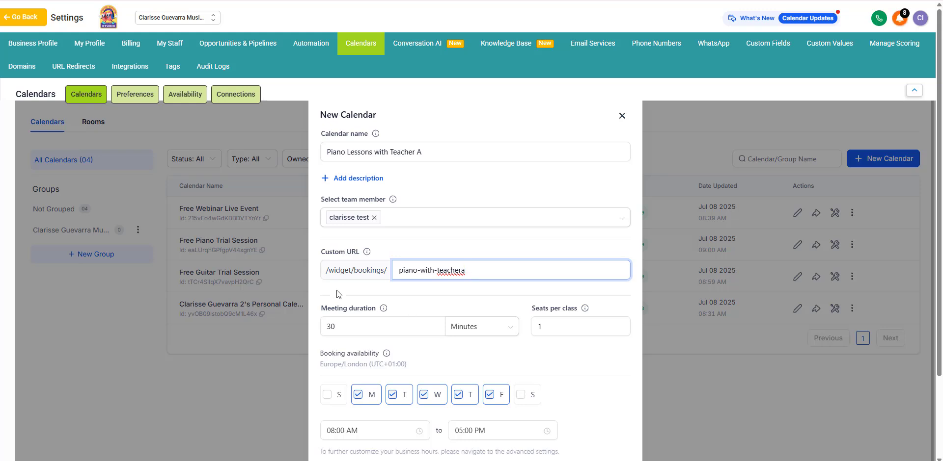
Set the class booking calendar's seats per class to 5
scroll(503, 304, down, 1)
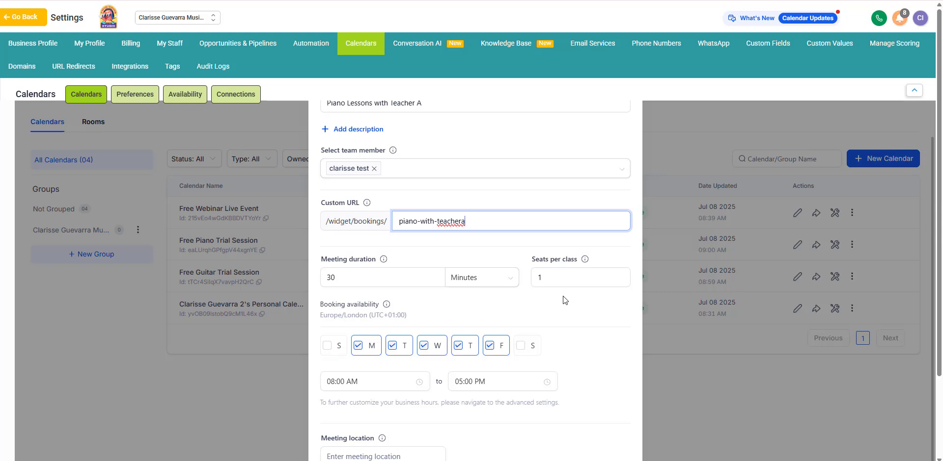
click(563, 275)
text(5)
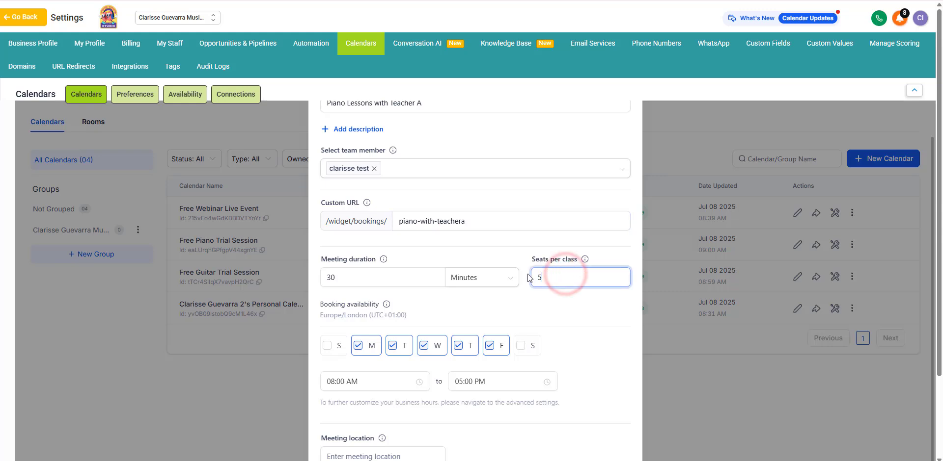
click(527, 278)
Set the meeting location to "Room 1" and confirm the creation of the calendar
scroll(491, 246, down, 2)
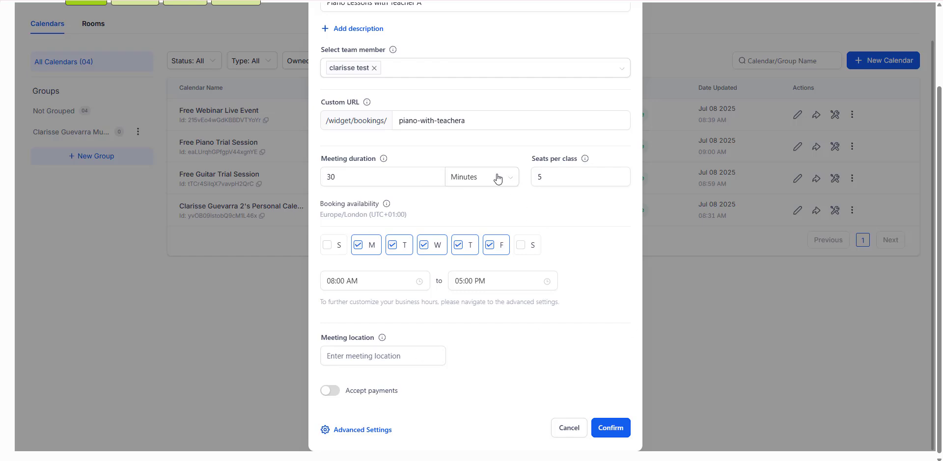
click(410, 277)
click(385, 360)
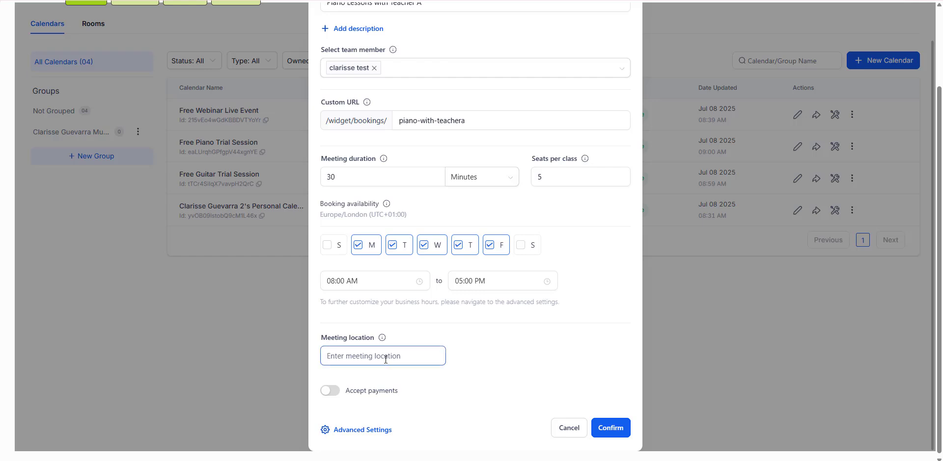
click(387, 359)
text(Room 1)
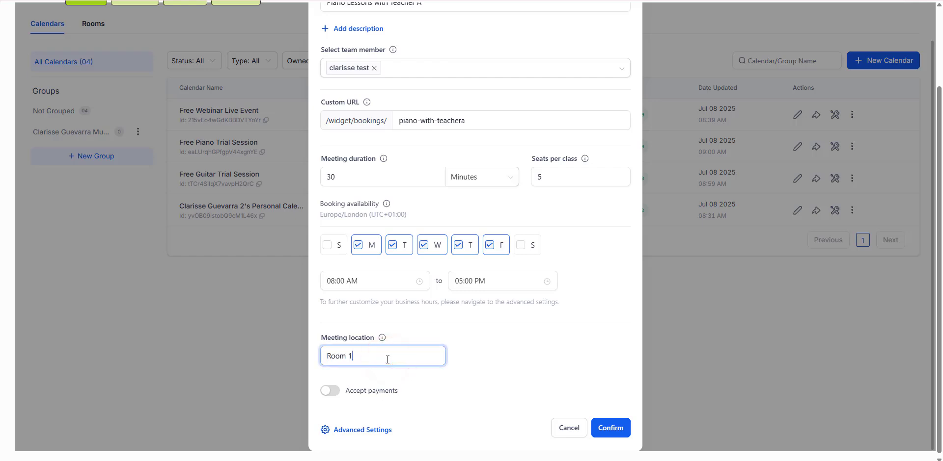
click(449, 325)
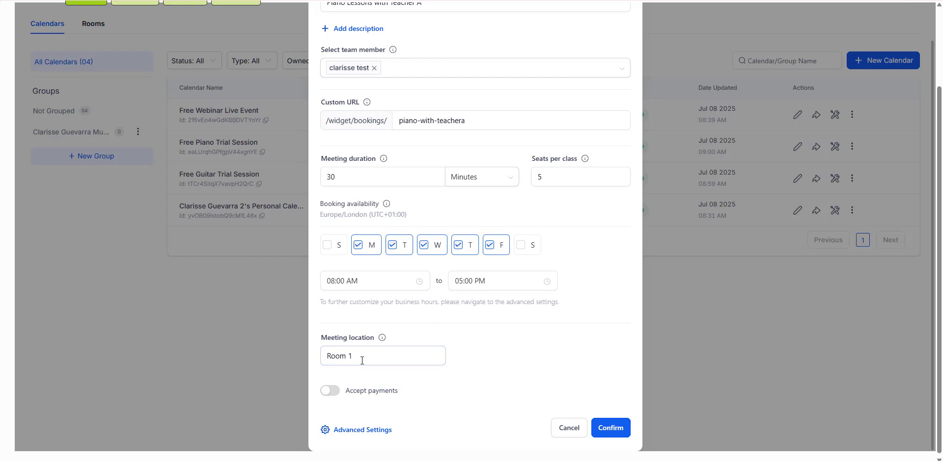
click(611, 429)
click(471, 315)
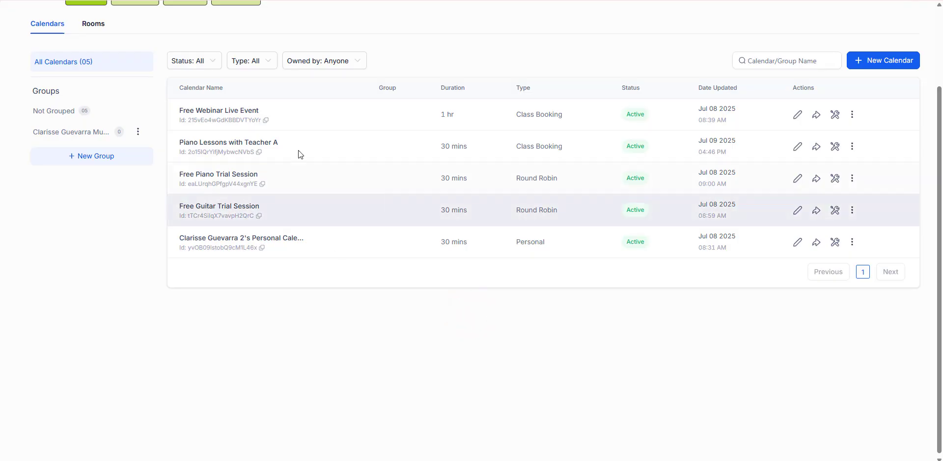
Open the Piano Lessons with Teacher A calendar for editing and review its meeting details
click(795, 147)
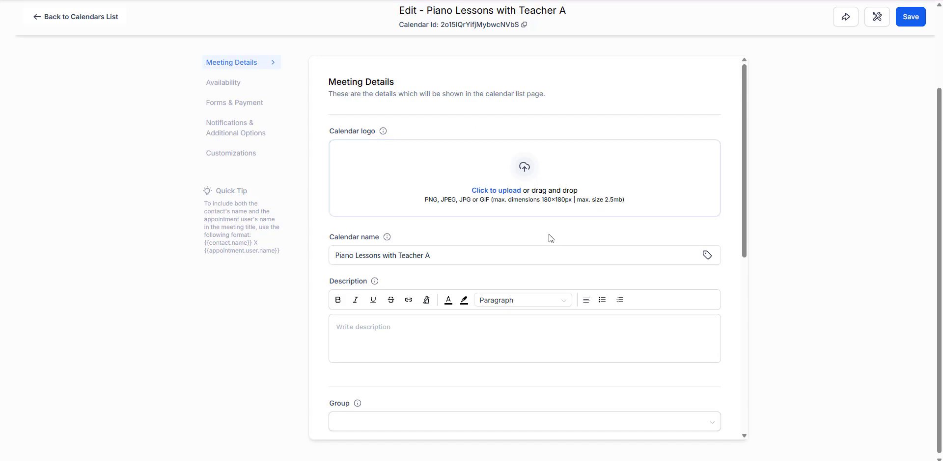
scroll(551, 239, down, 1)
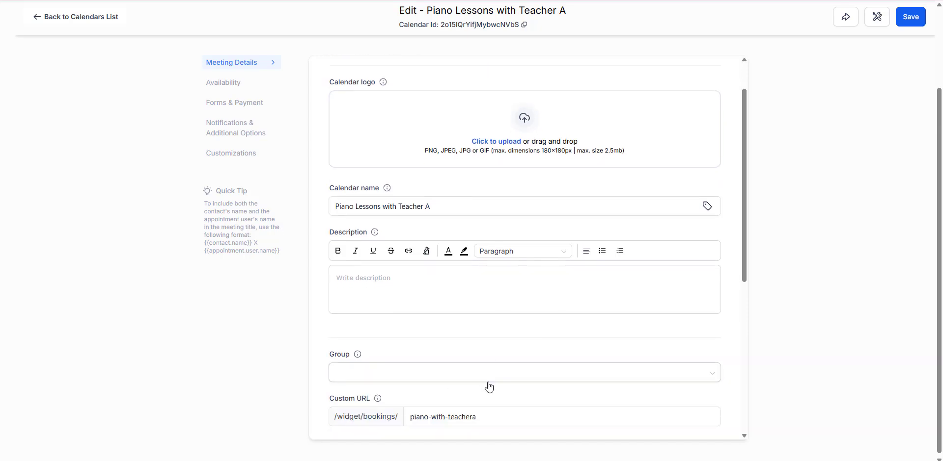
scroll(490, 206, down, 5)
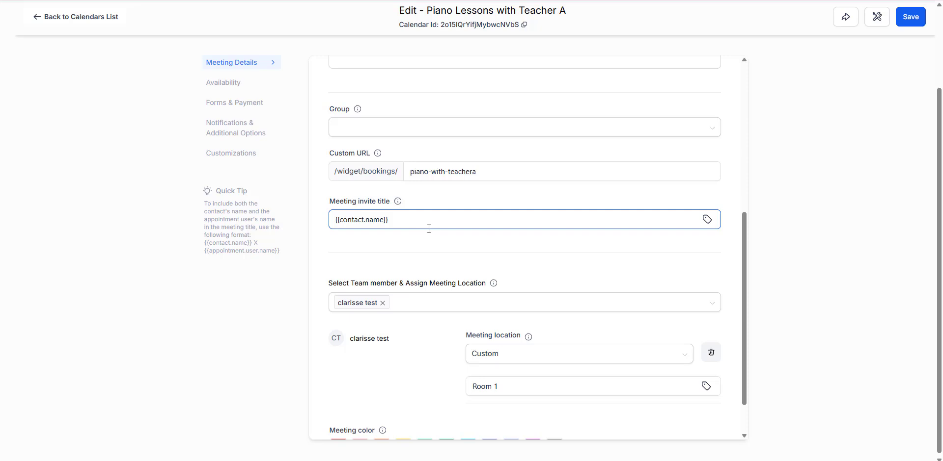
scroll(451, 265, up, 5)
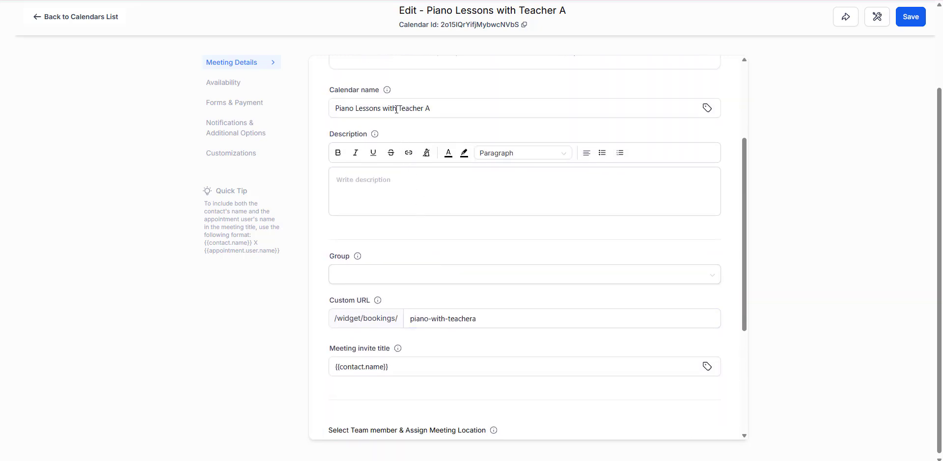
Set the meeting invite title to "{{contact.name}}: Piano Lessons with Teacher A" by reusing the calendar name, and save the meeting details
triple_click(397, 108)
key(ctrl+c)
scroll(405, 133, down, 1)
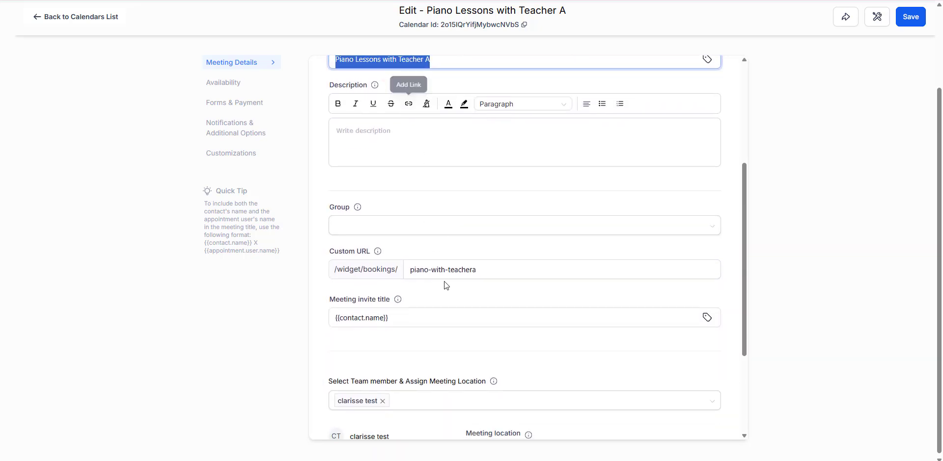
click(435, 316)
text(:)
key(ctrl+v)
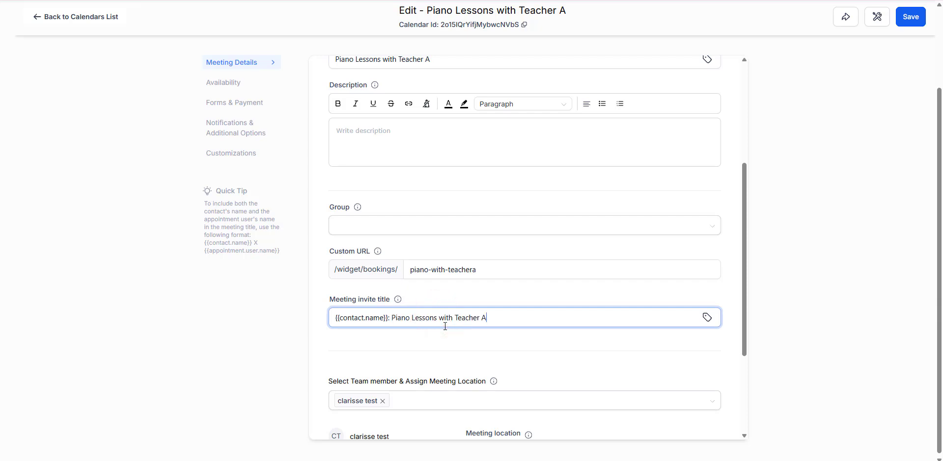
click(464, 339)
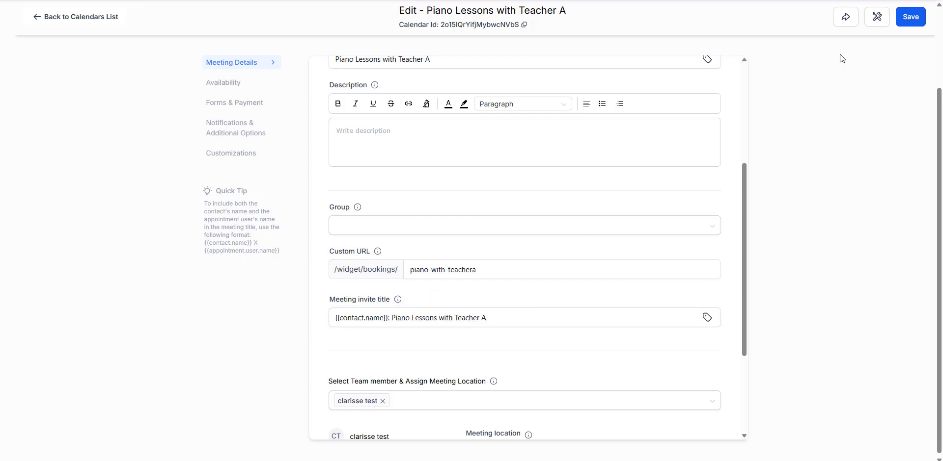
click(898, 20)
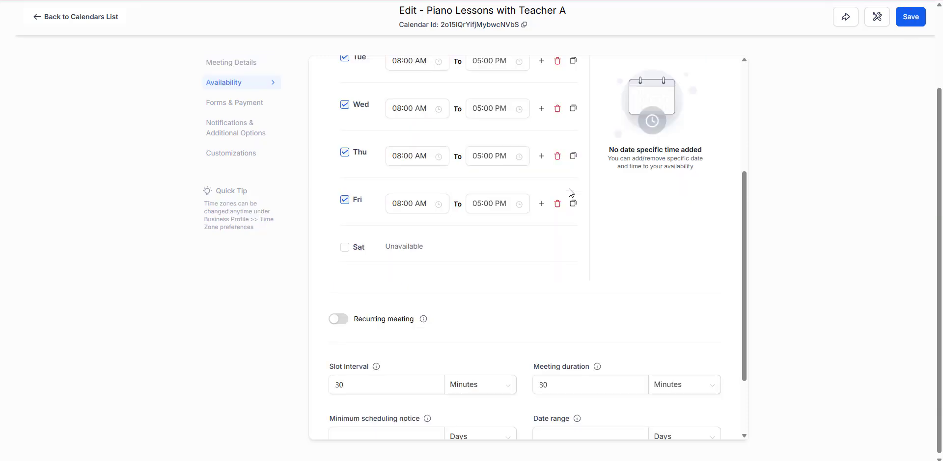
Examine the calendar's weekly availability hours and the start time options for Monday
scroll(550, 280, up, 1)
scroll(536, 289, up, 1)
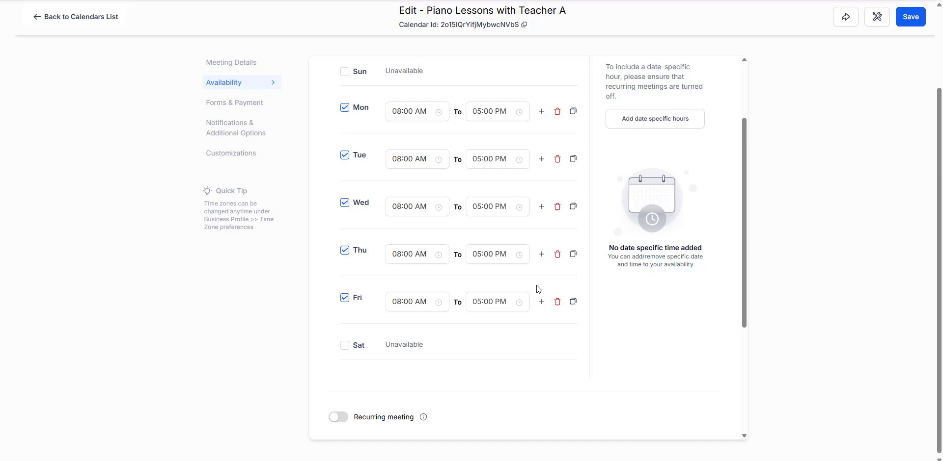
click(416, 112)
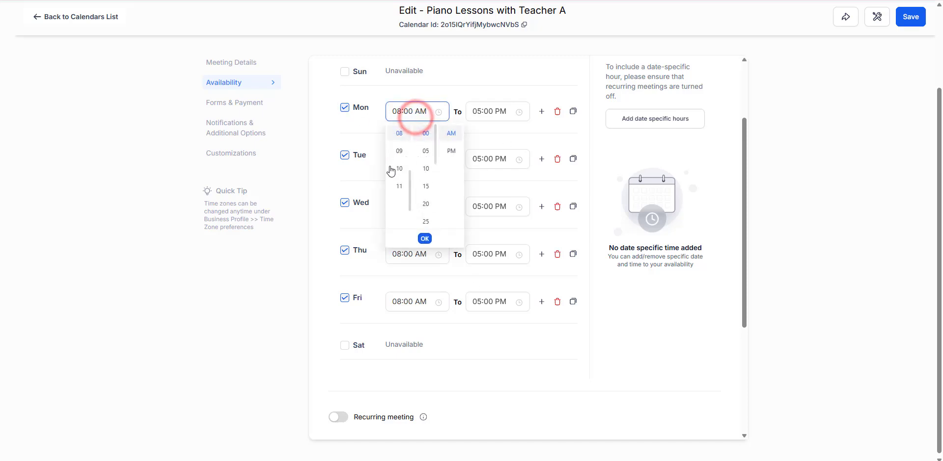
click(414, 107)
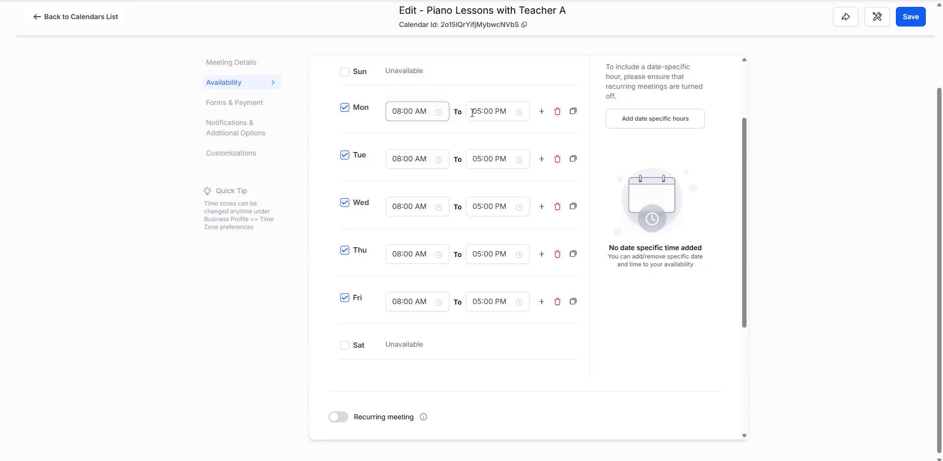
Enable recurring meetings with a weekly repeat frequency and set the times to repeat to 4
scroll(425, 222, down, 3)
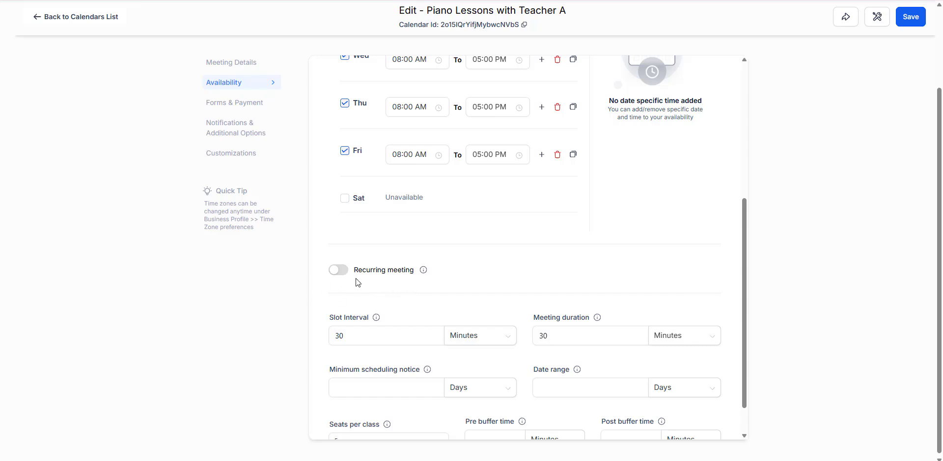
click(339, 269)
click(381, 314)
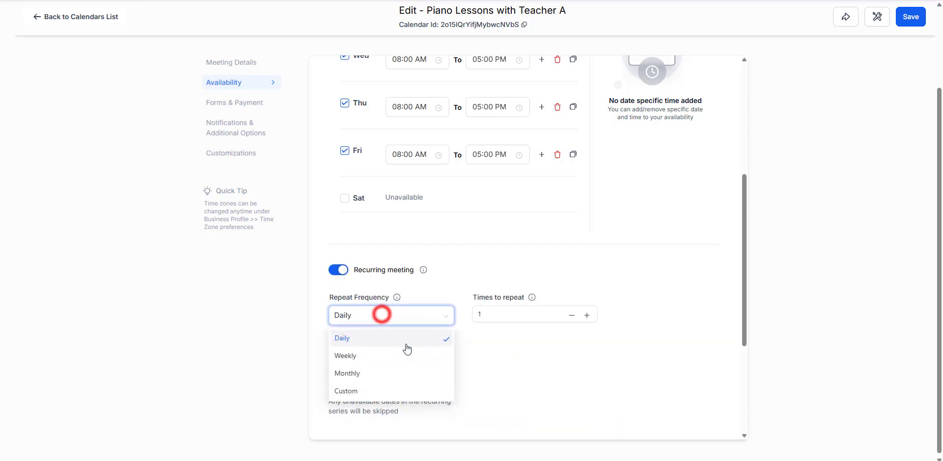
click(383, 356)
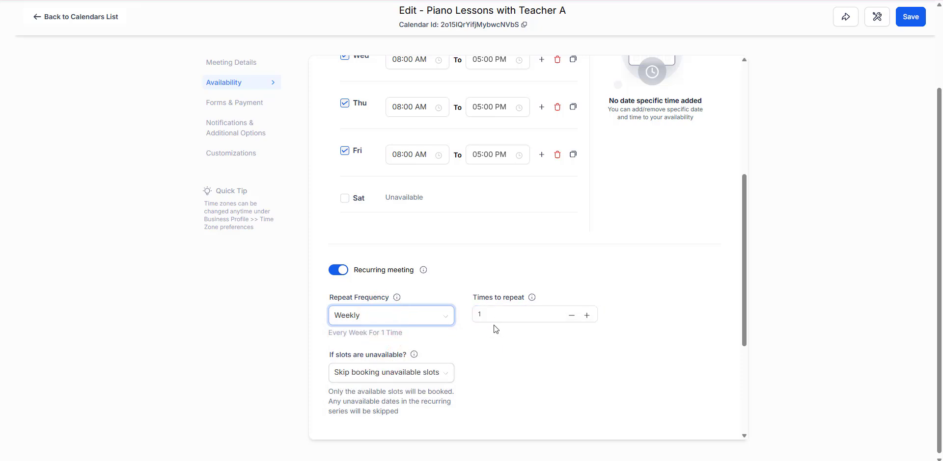
click(496, 316)
click(504, 315)
key(BackSpace)
text(4)
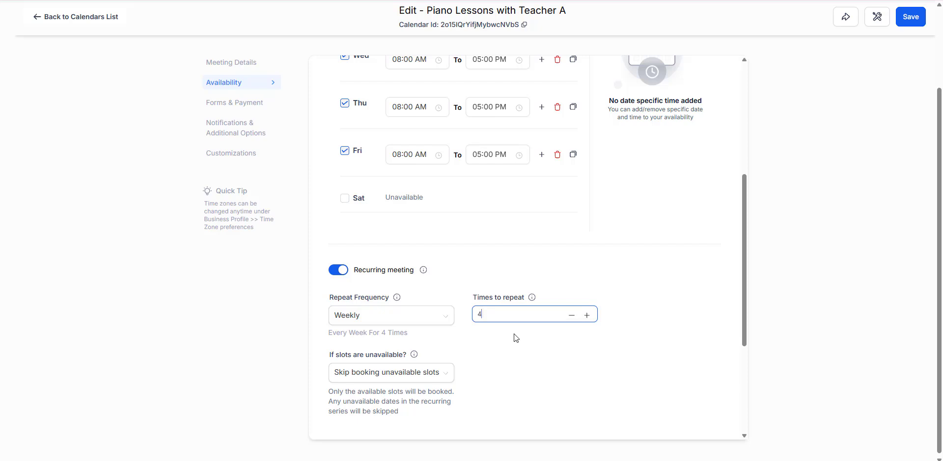
Review the booking options for unavailable recurring slots and turn recurring meetings off
scroll(514, 334, down, 1)
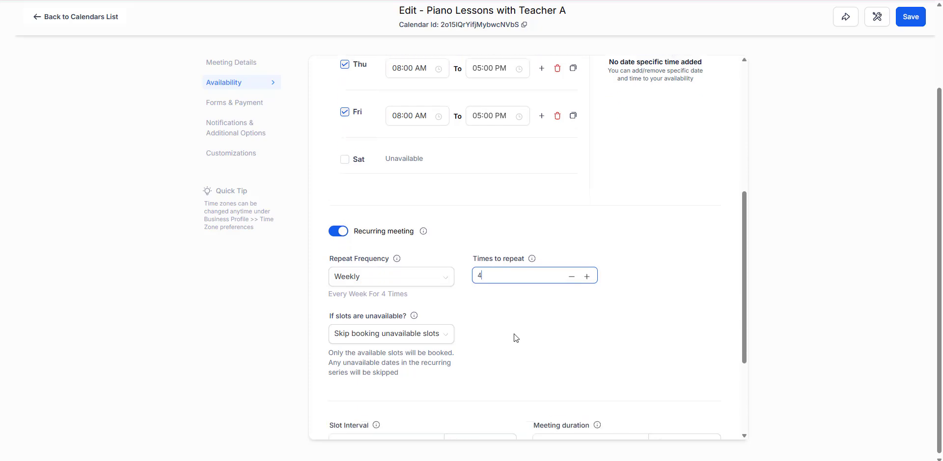
click(443, 329)
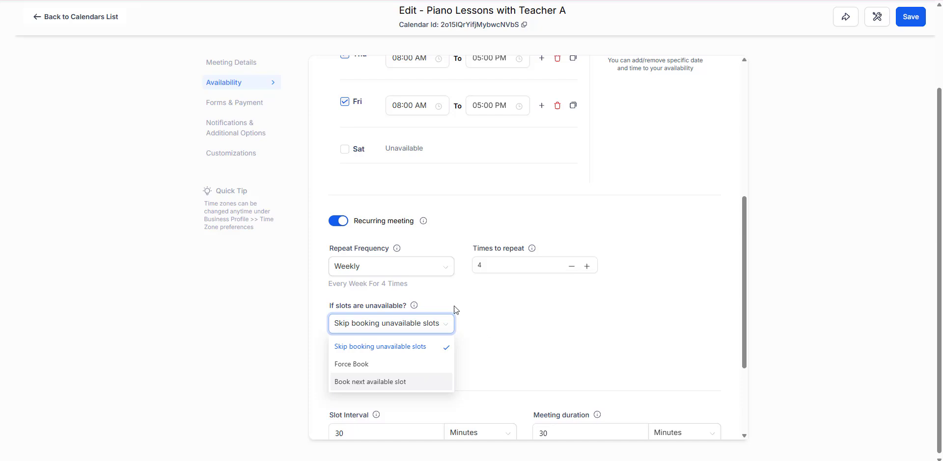
click(648, 323)
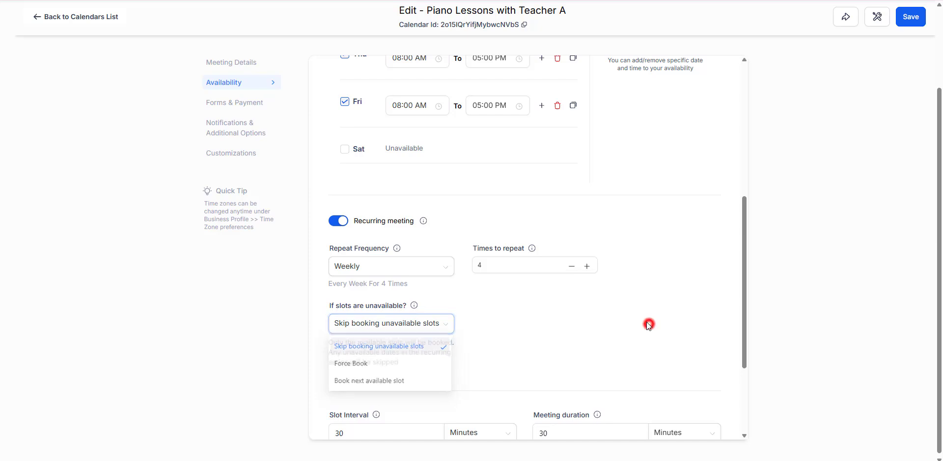
click(336, 222)
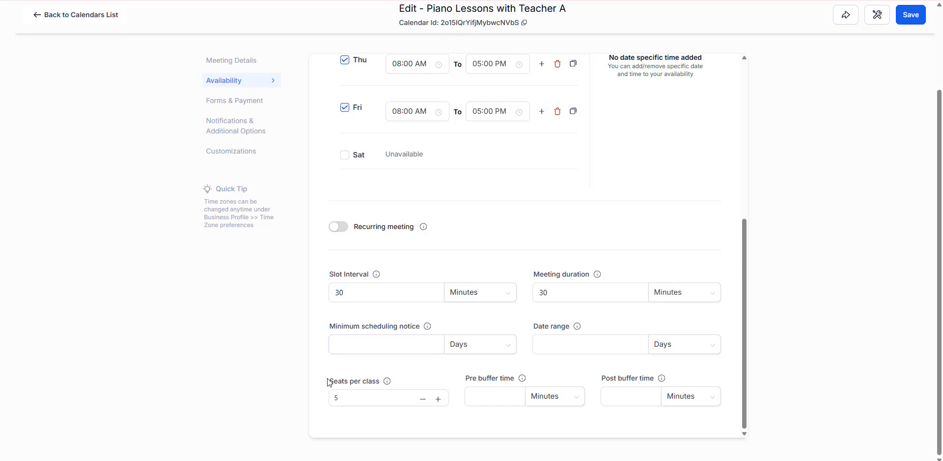
Set the minimum scheduling notice to 1 day and the date range to 7 days, and save the availability settings
click(346, 344)
click(375, 349)
text(1)
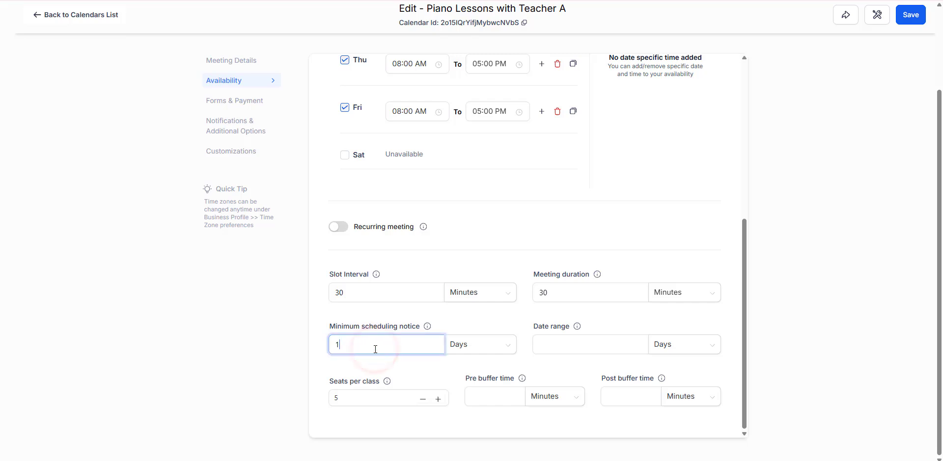
click(463, 320)
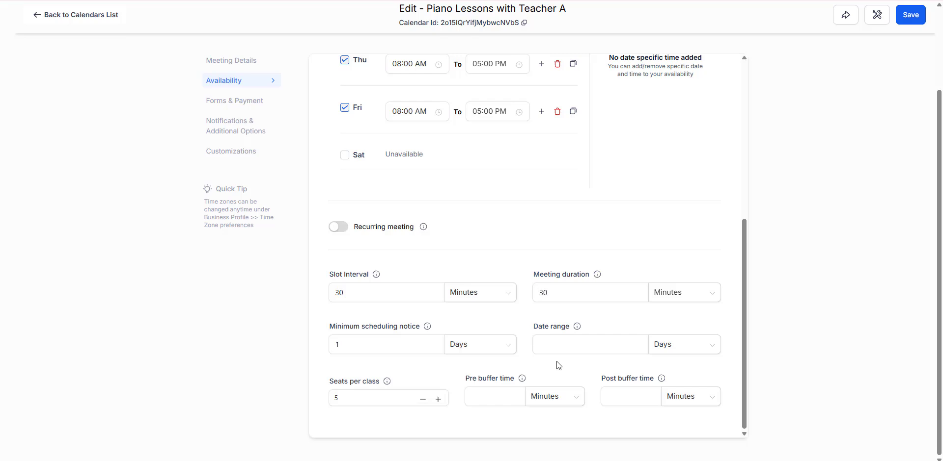
click(557, 348)
text(7)
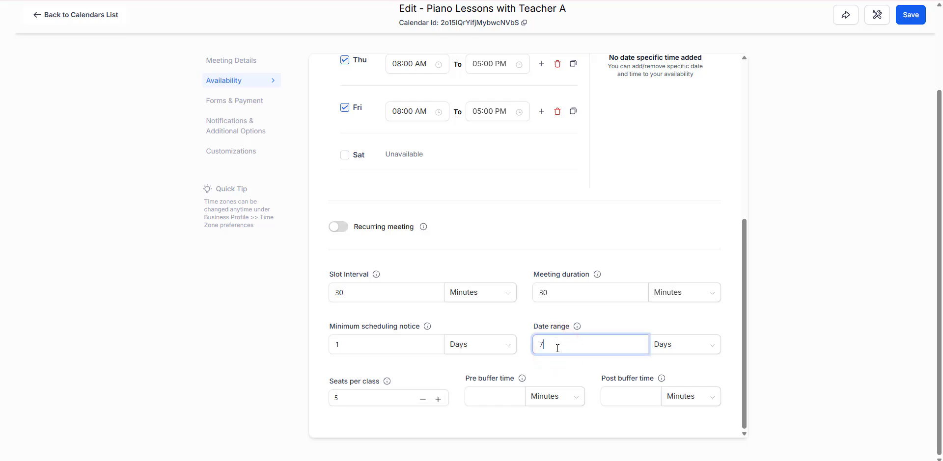
click(539, 417)
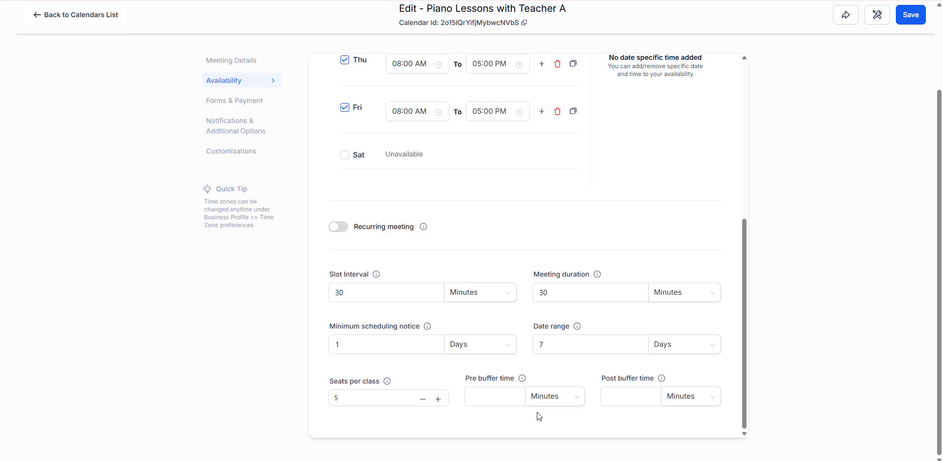
click(906, 20)
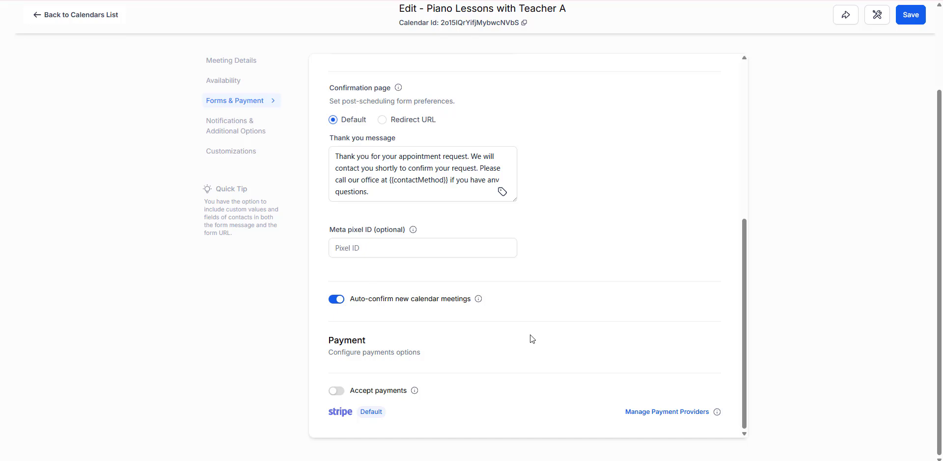
Enable accepting payments for the calendar, review the amount and currency fields, and switch the payment mode to Live
click(336, 391)
scroll(596, 269, down, 2)
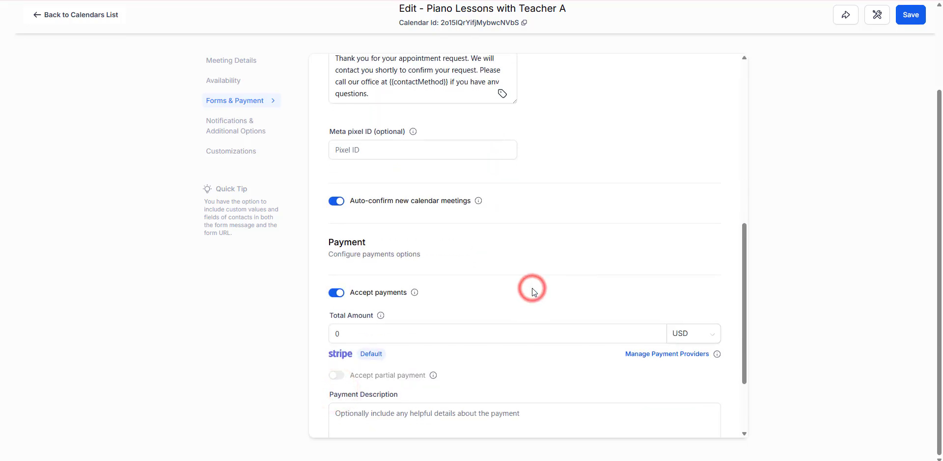
scroll(520, 303, down, 1)
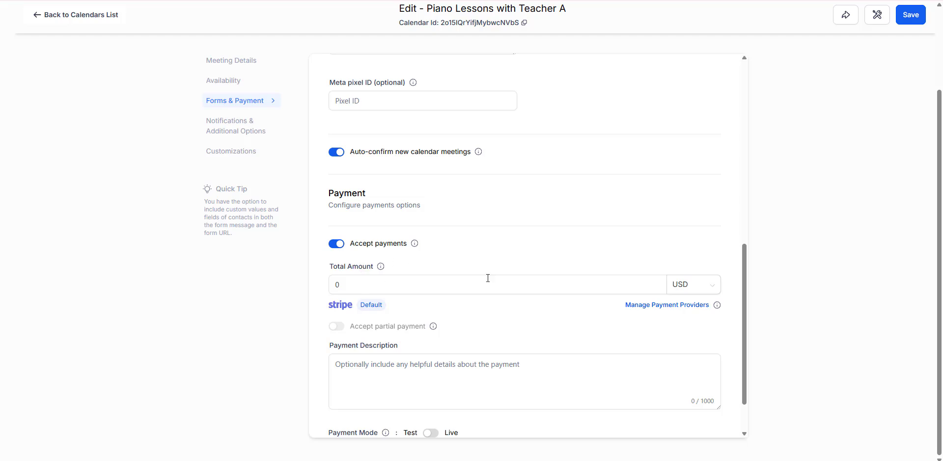
click(682, 283)
click(640, 250)
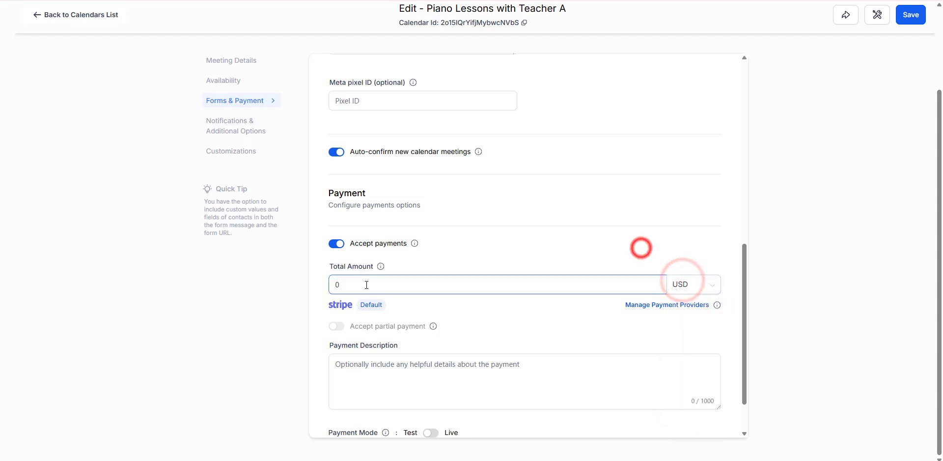
scroll(521, 288, down, 2)
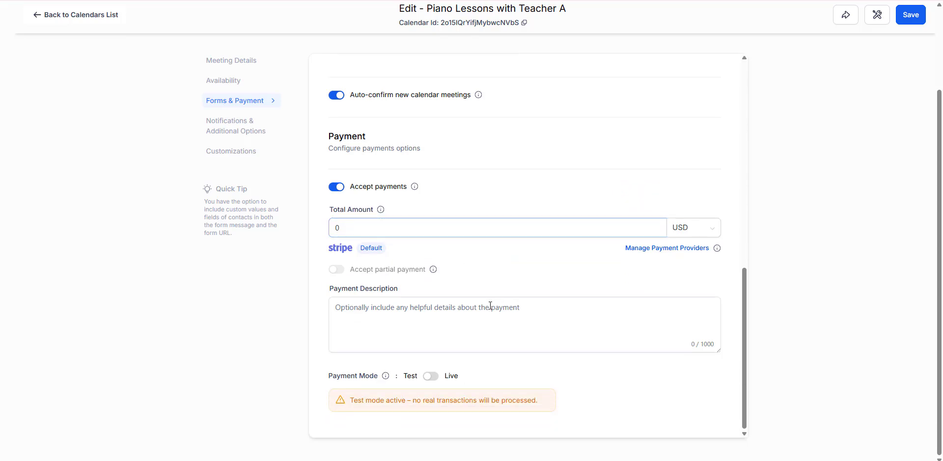
click(427, 378)
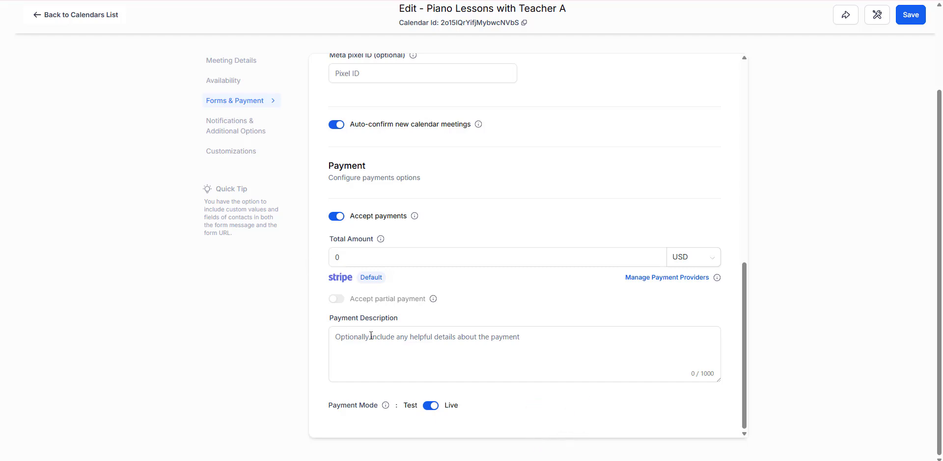
Turn off accepting payments and save the forms and payment settings
click(336, 218)
click(568, 357)
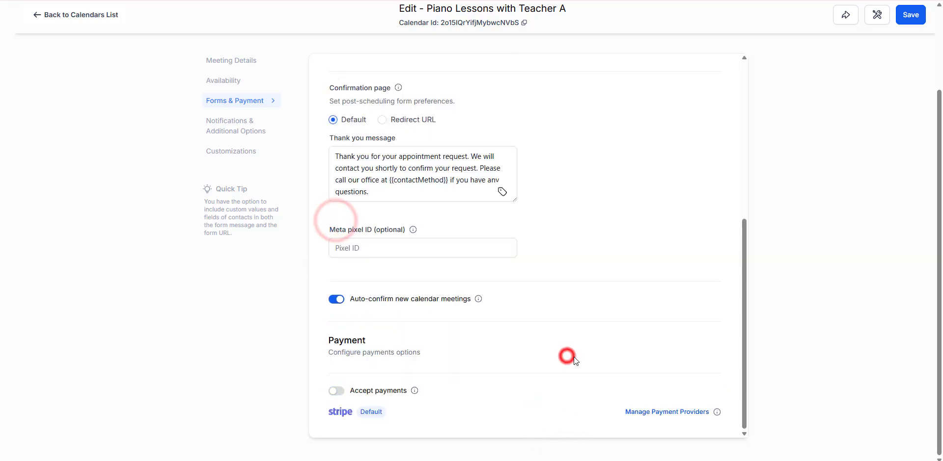
click(910, 15)
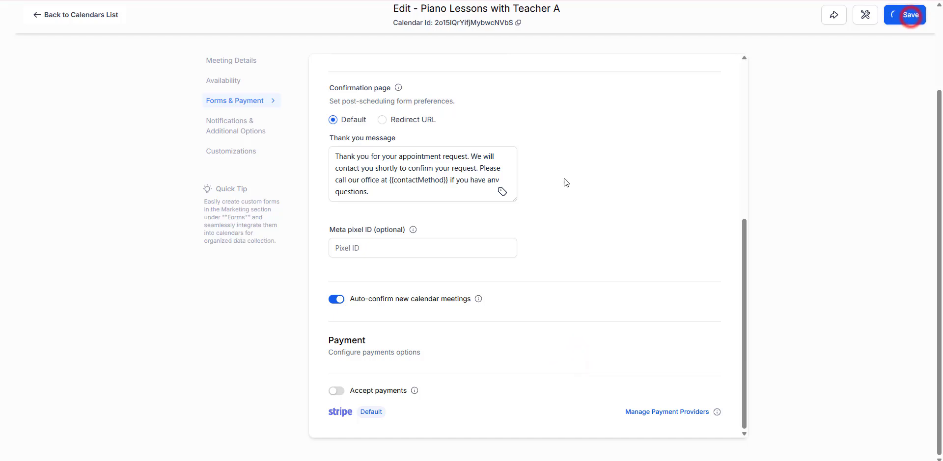
Open the Cancellation notification for editing and enable its email channel
scroll(544, 256, up, 5)
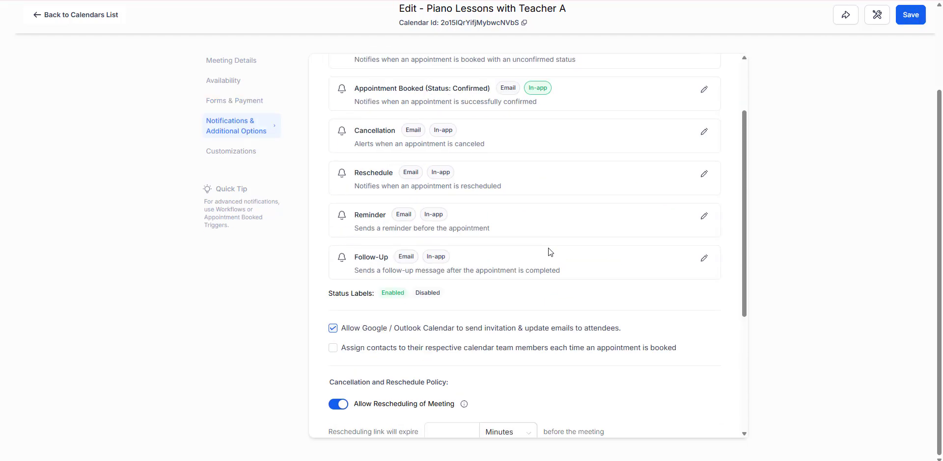
scroll(548, 252, up, 2)
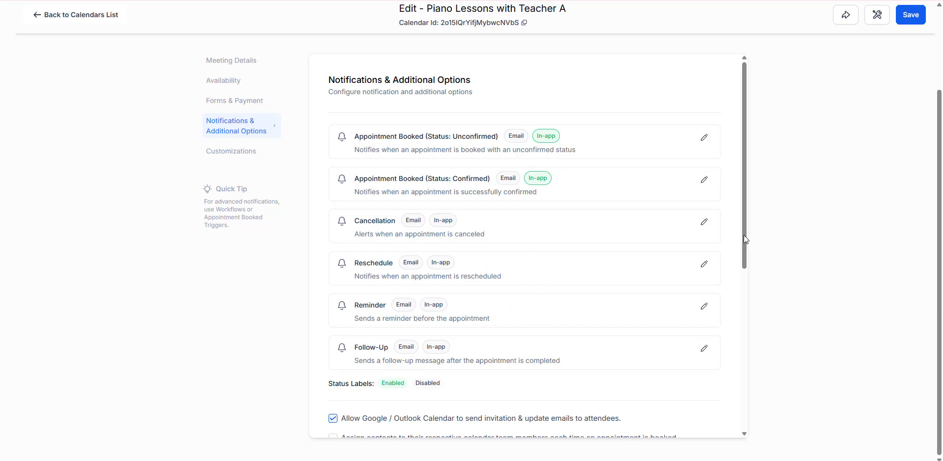
click(704, 222)
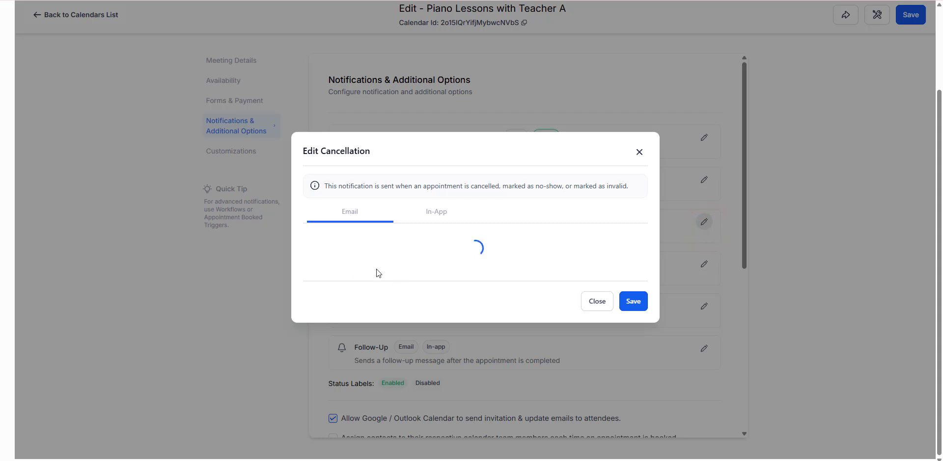
click(312, 191)
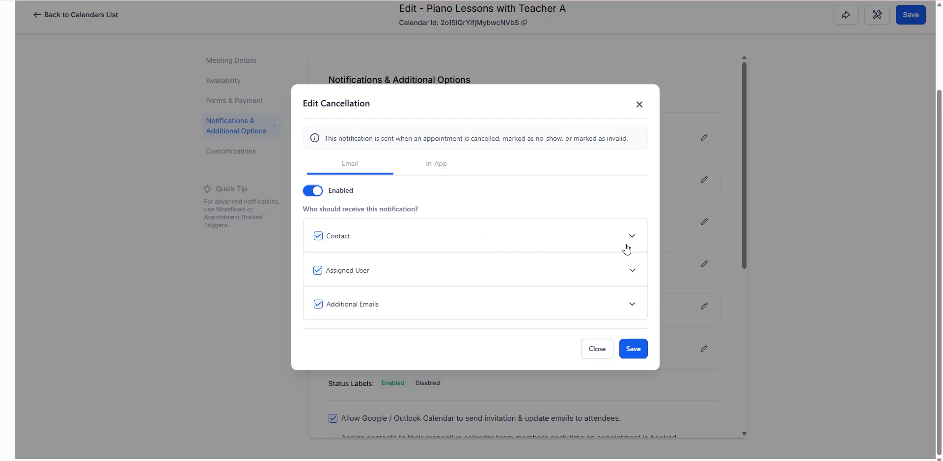
Examine the cancellation email's subject and body for the contact and for the assigned user
click(575, 237)
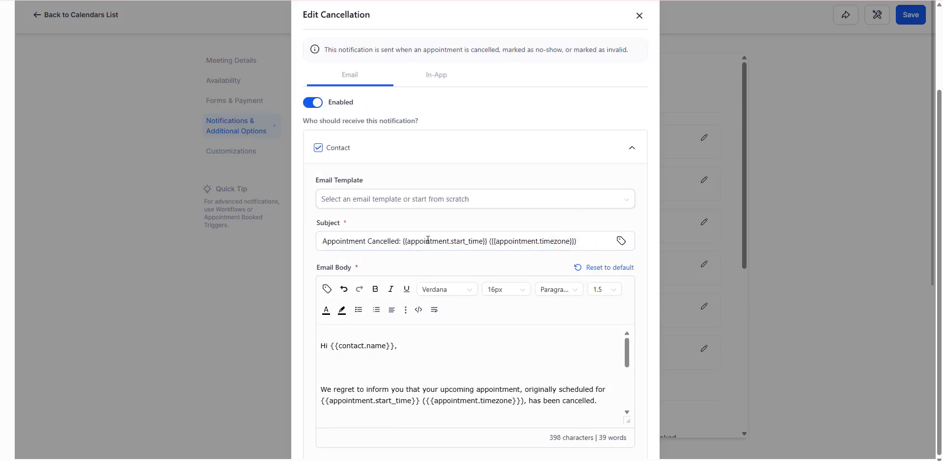
scroll(551, 262, down, 3)
scroll(504, 256, up, 3)
click(521, 155)
click(442, 270)
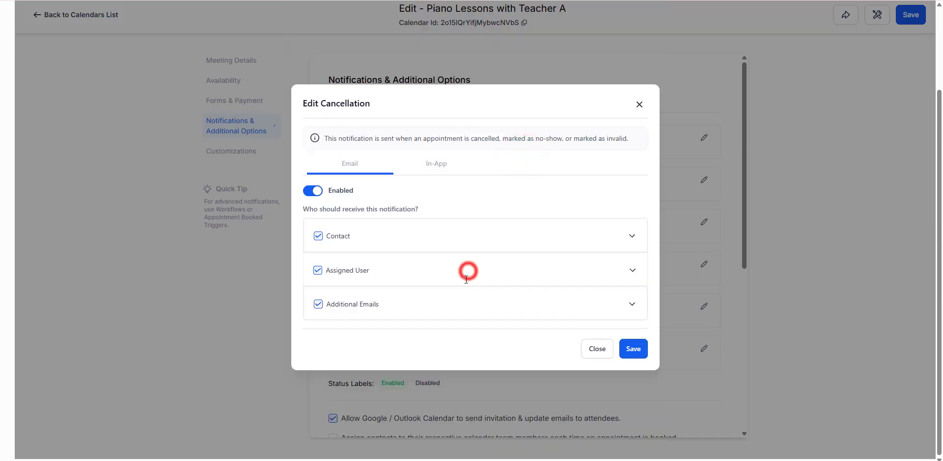
scroll(442, 294, down, 2)
scroll(448, 334, down, 5)
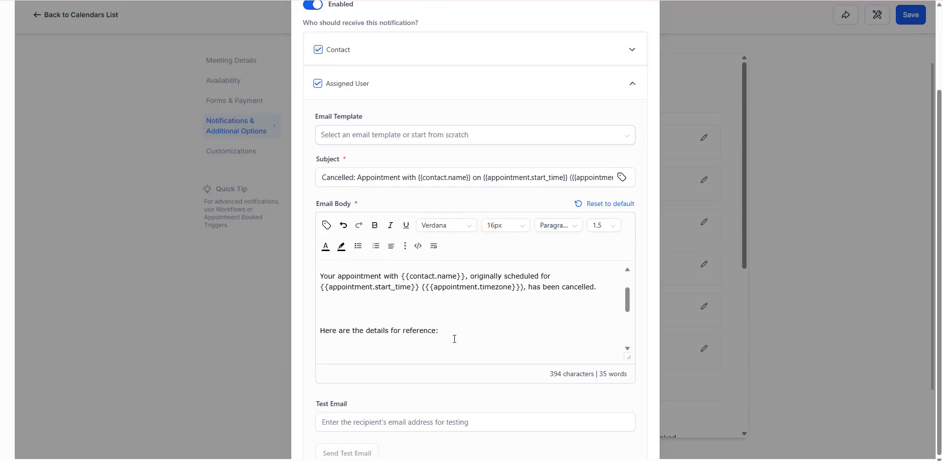
scroll(491, 350, up, 5)
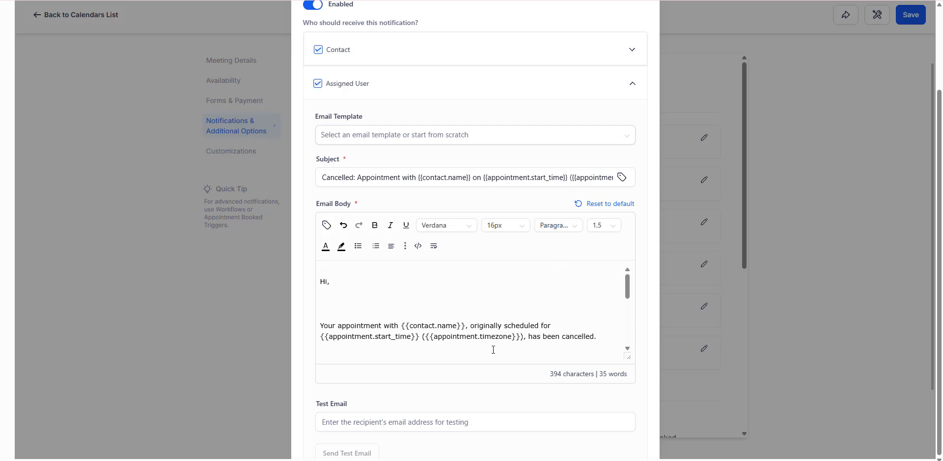
click(482, 83)
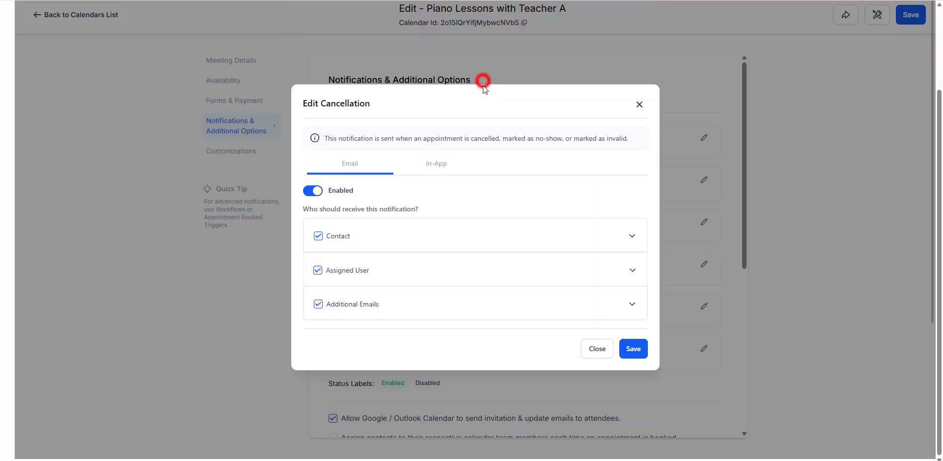
Review the Additional Emails recipient settings and save the cancellation notification
click(490, 307)
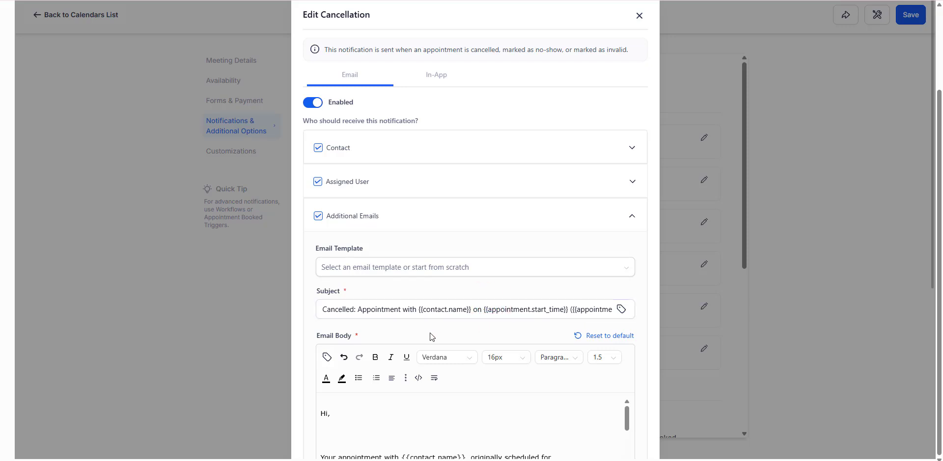
scroll(454, 290, down, 1)
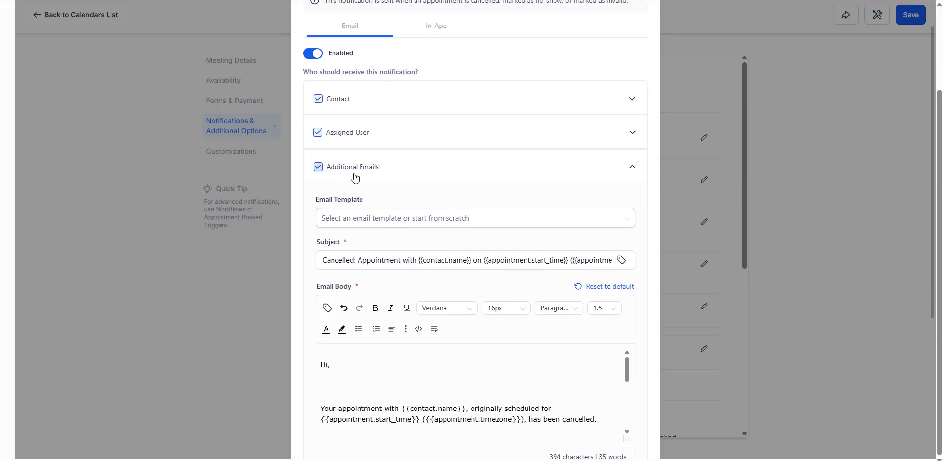
scroll(437, 261, down, 3)
scroll(436, 261, down, 2)
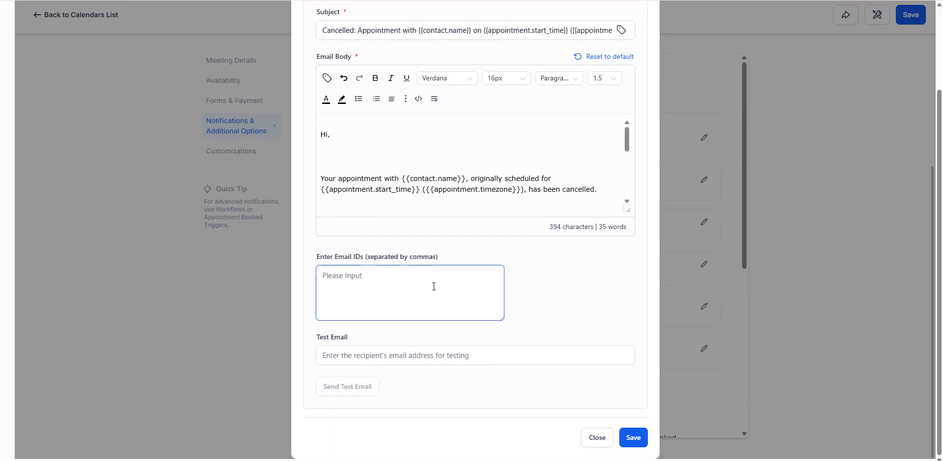
click(440, 315)
click(430, 399)
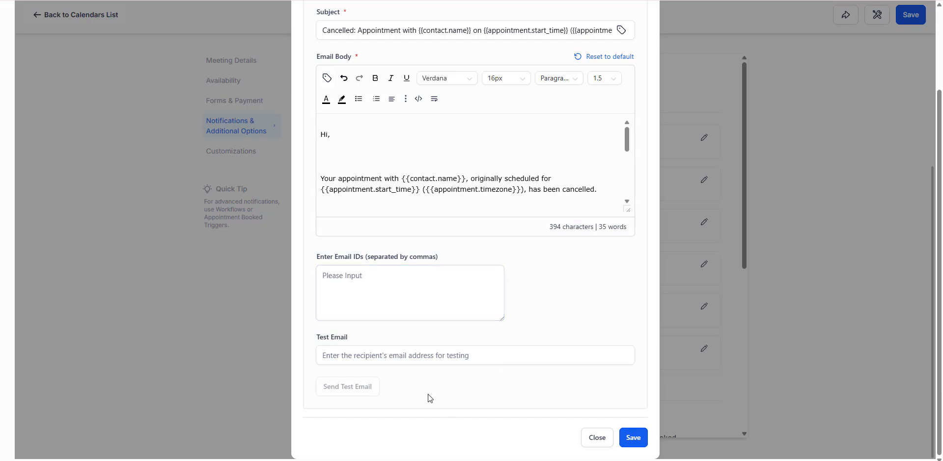
click(632, 438)
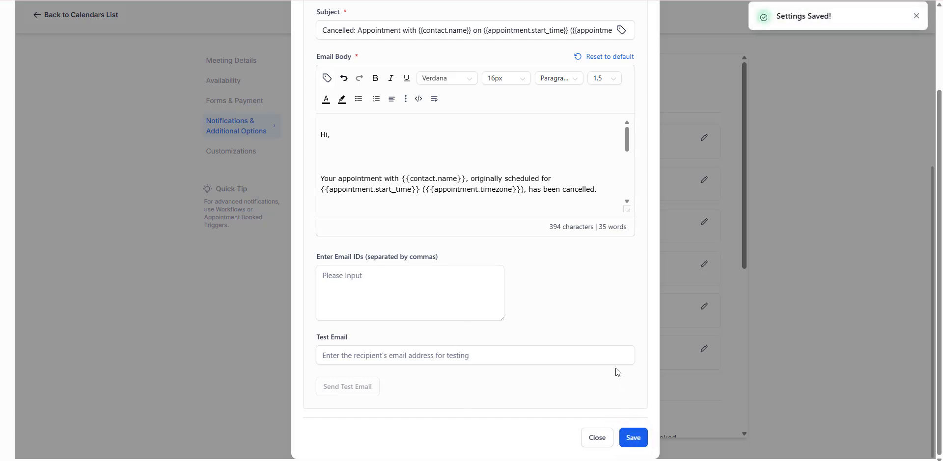
click(484, 293)
scroll(641, 128, up, 15)
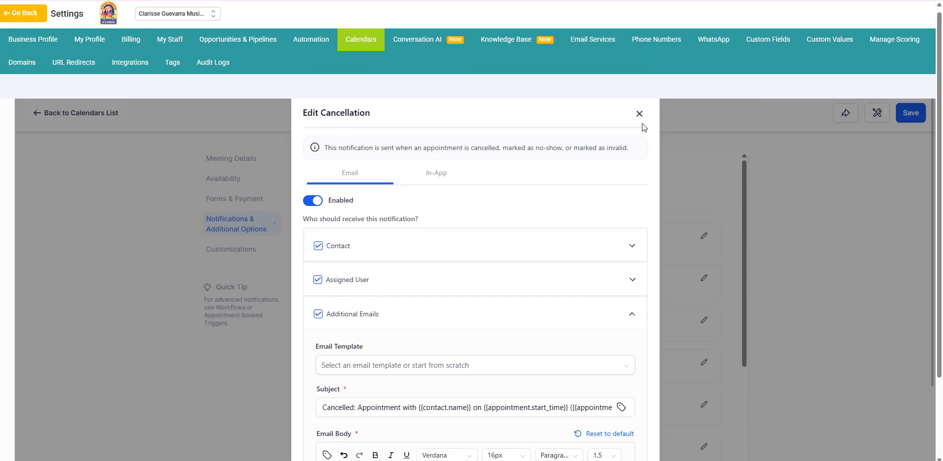
Close the cancellation notification and enable assigning contacts to their calendar team members each time an appointment is booked
click(638, 116)
scroll(564, 207, down, 6)
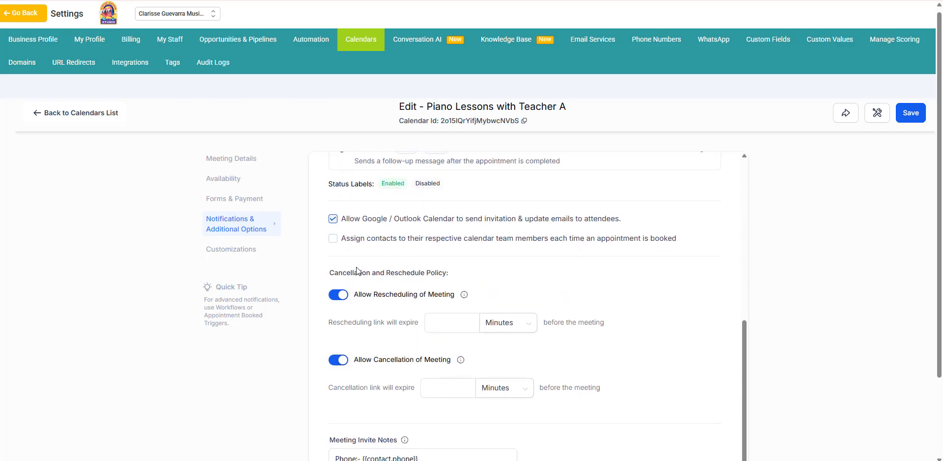
click(332, 238)
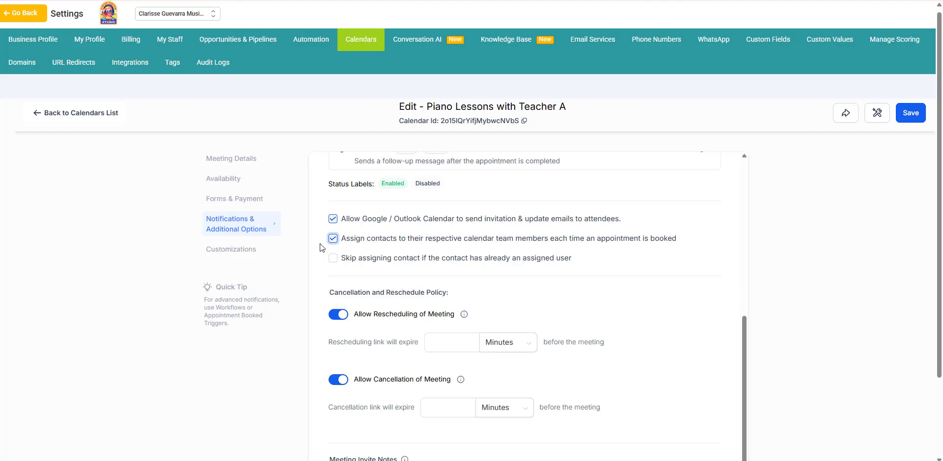
Disallow both rescheduling and cancellation of meetings and save the notification and additional options
scroll(361, 267, down, 1)
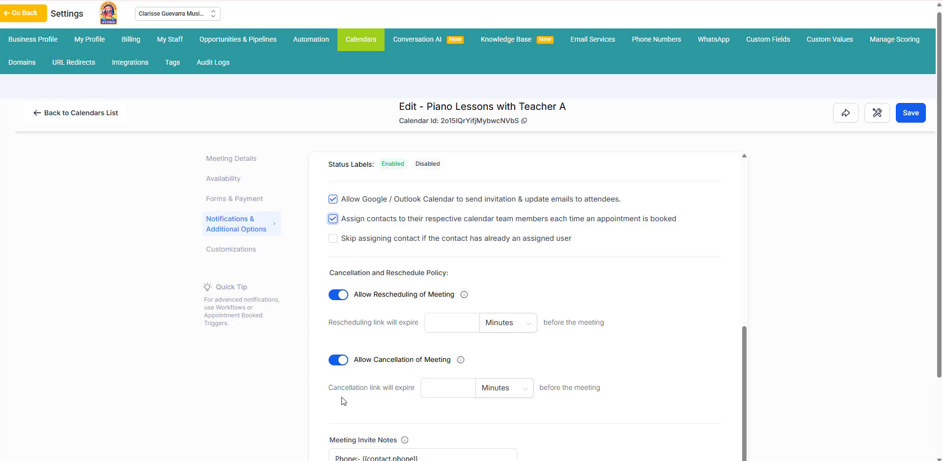
click(338, 295)
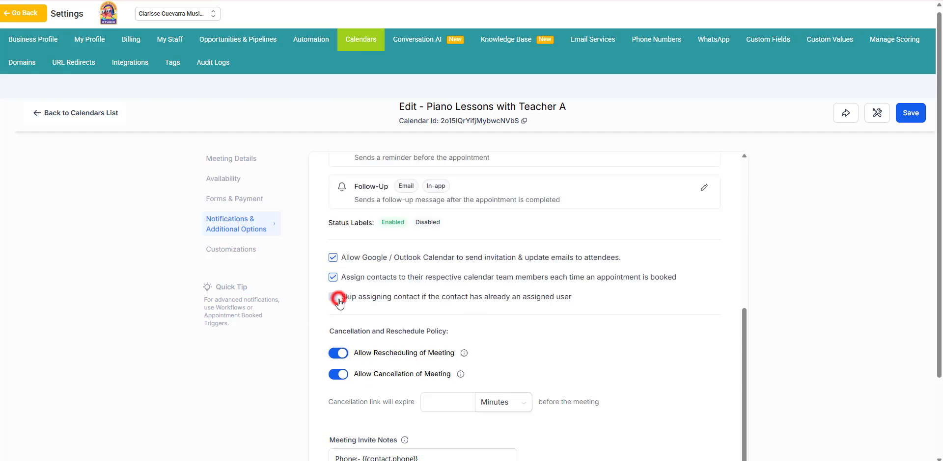
click(337, 375)
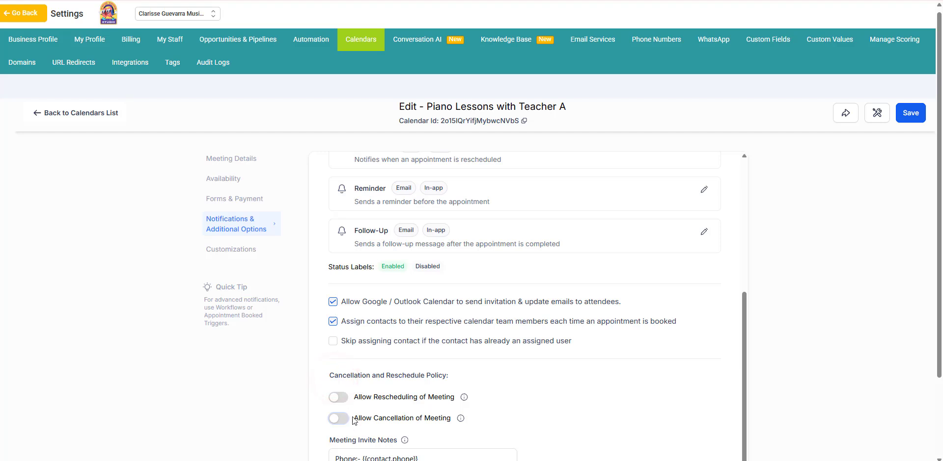
click(917, 114)
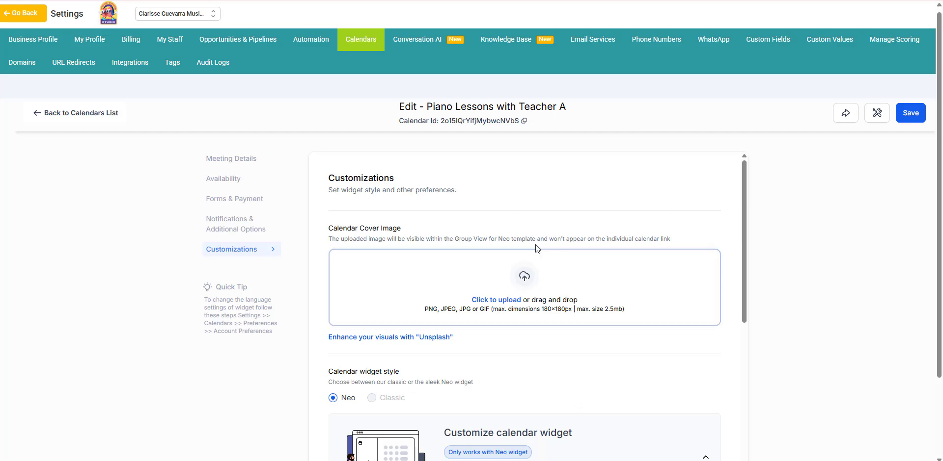
Review the calendar widget's style, colors and button text, and save the customizations with their default values
scroll(530, 273, down, 5)
scroll(509, 286, down, 2)
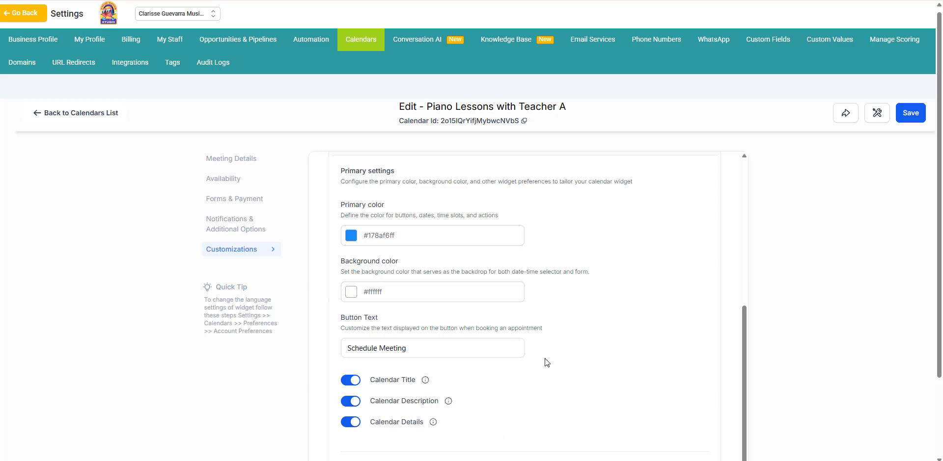
click(908, 119)
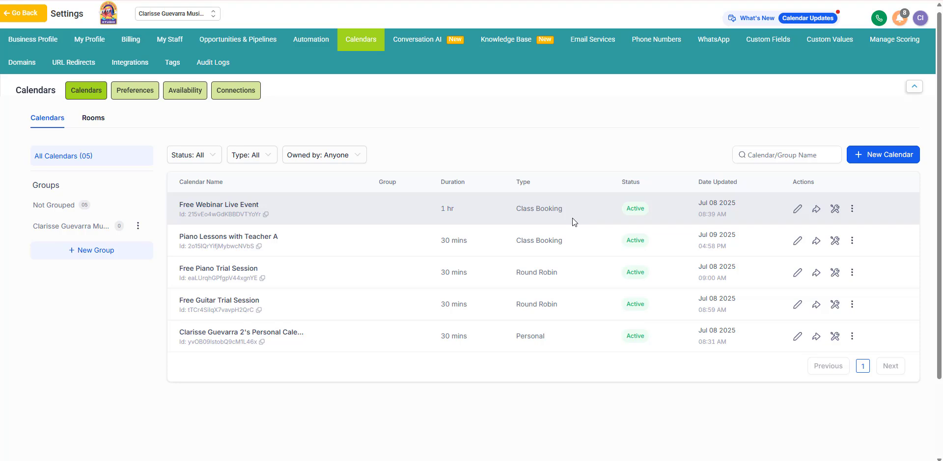
Duplicate the Piano Lessons with Teacher A calendar
click(852, 241)
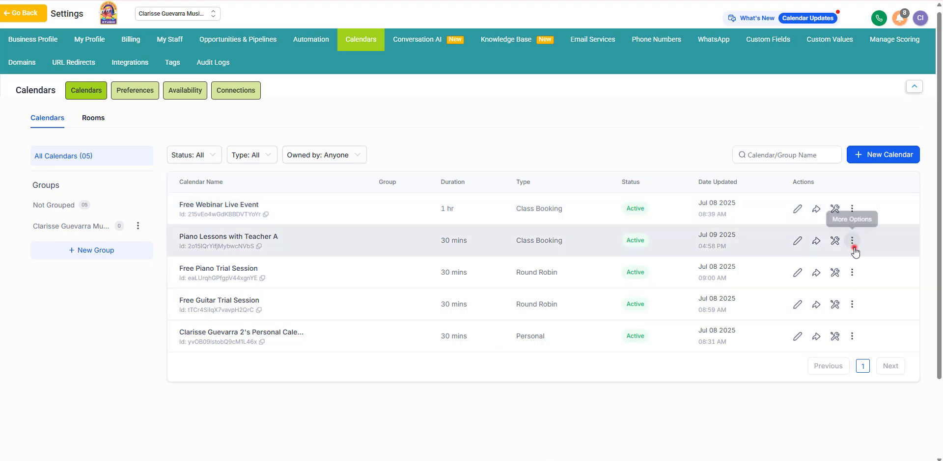
click(841, 169)
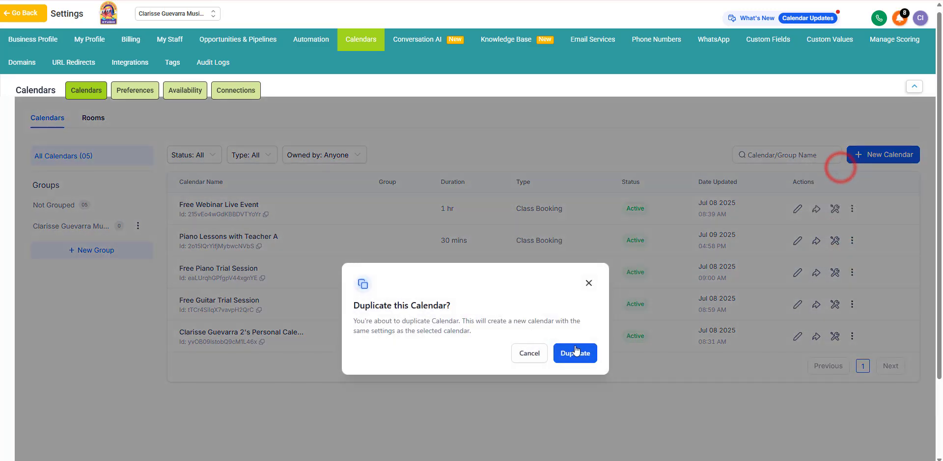
click(574, 353)
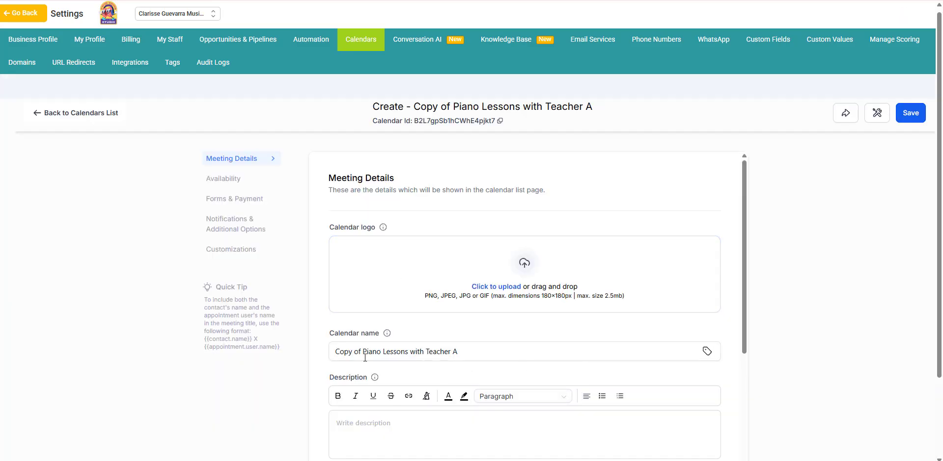
Rename the duplicated calendar as "Guitar Lessons with Teacher B"
click(367, 352)
drag(382, 351, 329, 351)
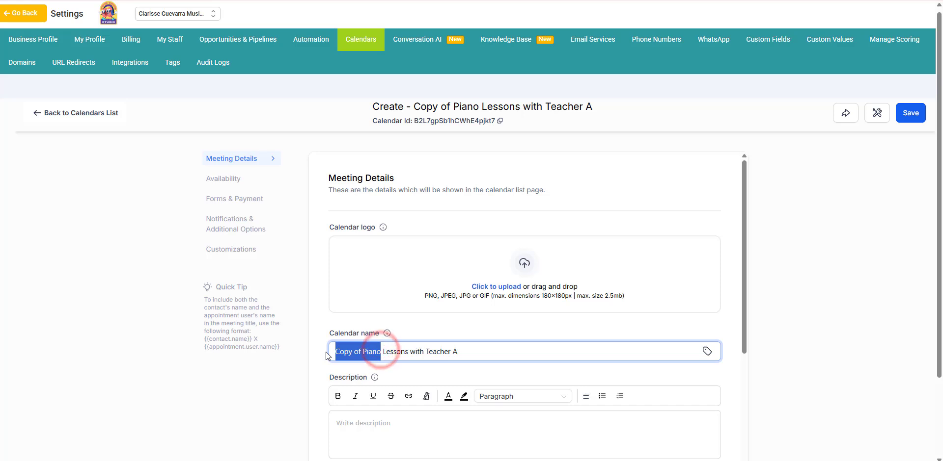
text(Guitar)
drag(432, 353, 426, 352)
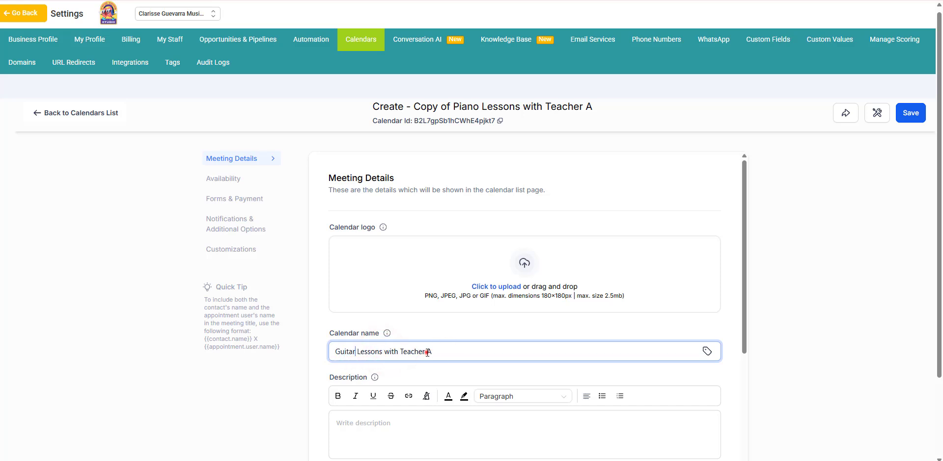
text(B)
Change the duplicated calendar's custom URL ending to "guitar-with-teacherb"
scroll(459, 242, down, 5)
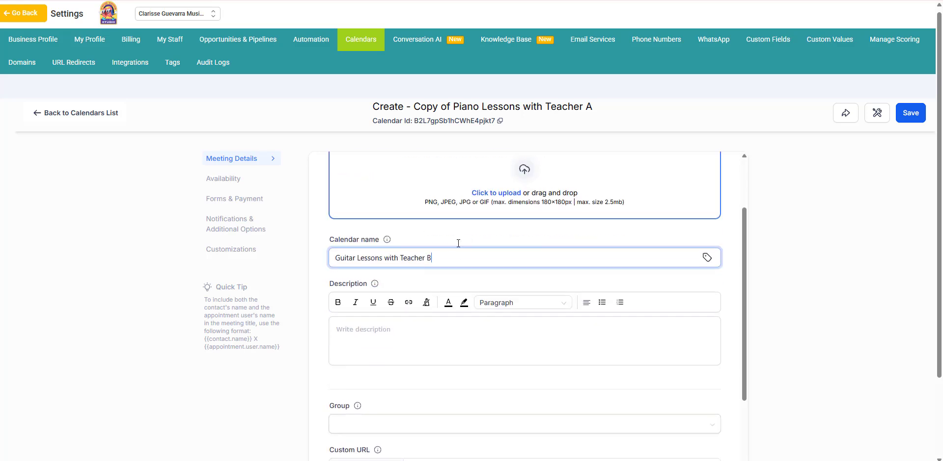
click(474, 274)
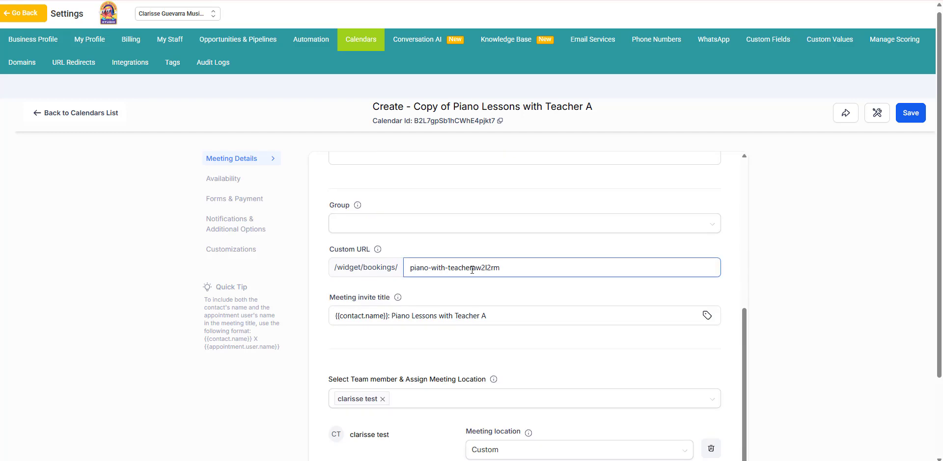
drag(472, 269, 507, 269)
text(b)
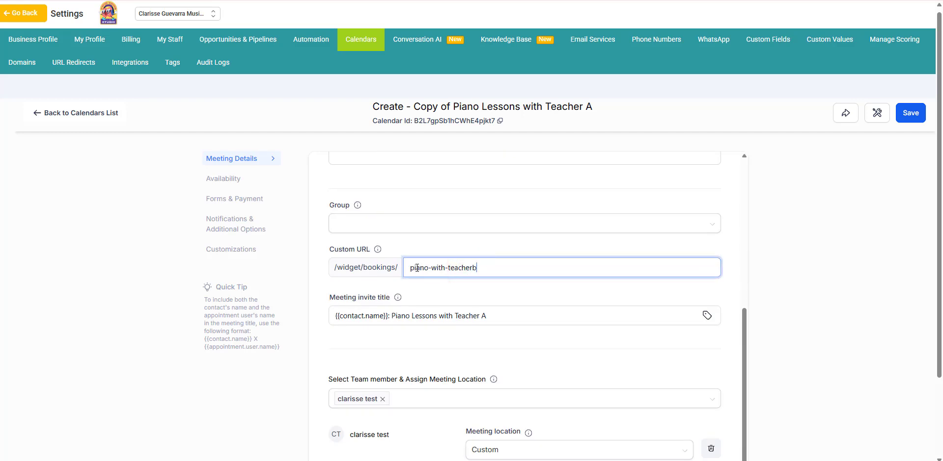
double_click(416, 268)
text(guitar)
Change the meeting invite title to "{{contact.name}}: Guitar Lessons with Teacher B"
click(387, 317)
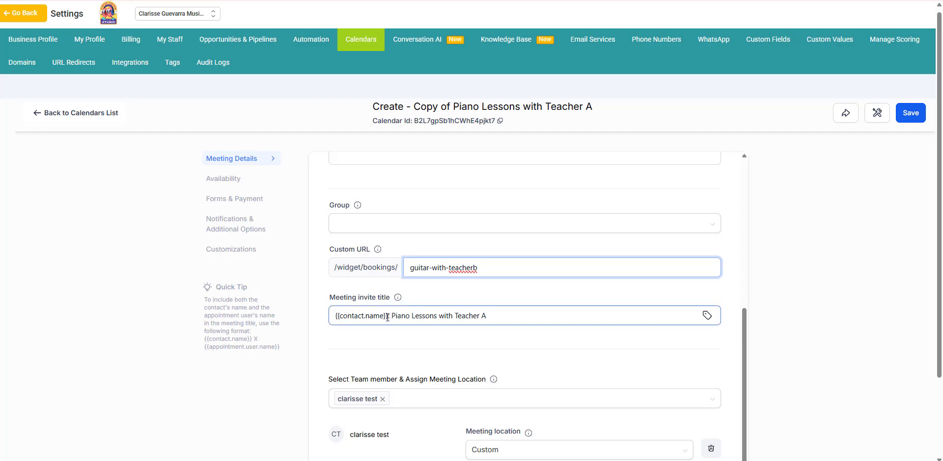
double_click(484, 317)
text(B)
double_click(400, 316)
text(G)
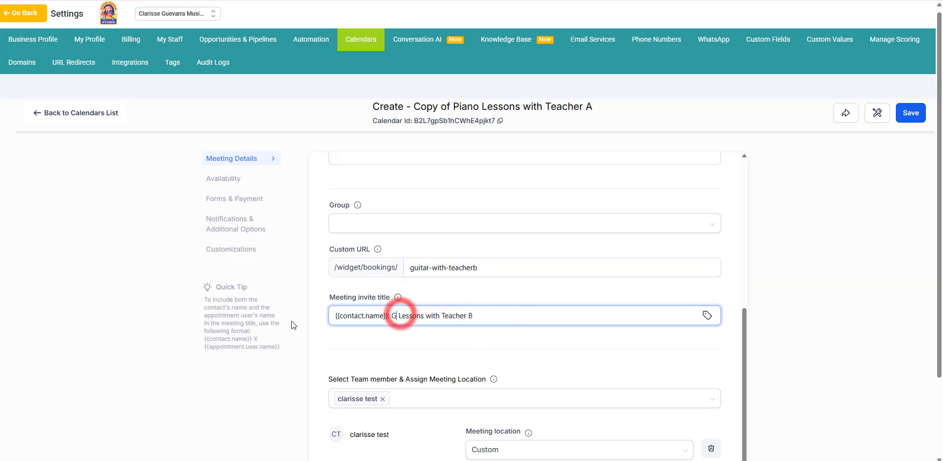
text(uitar)
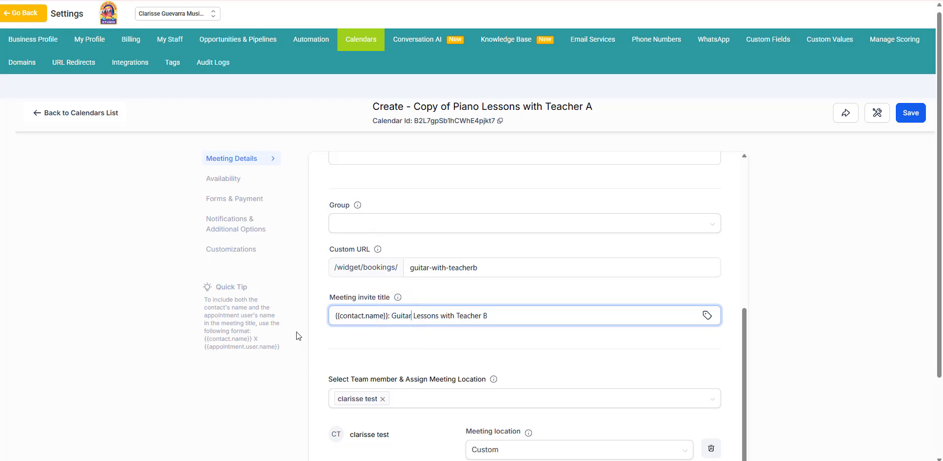
Replace the assigned team member with the last member offered in the selection
scroll(425, 284, down, 1)
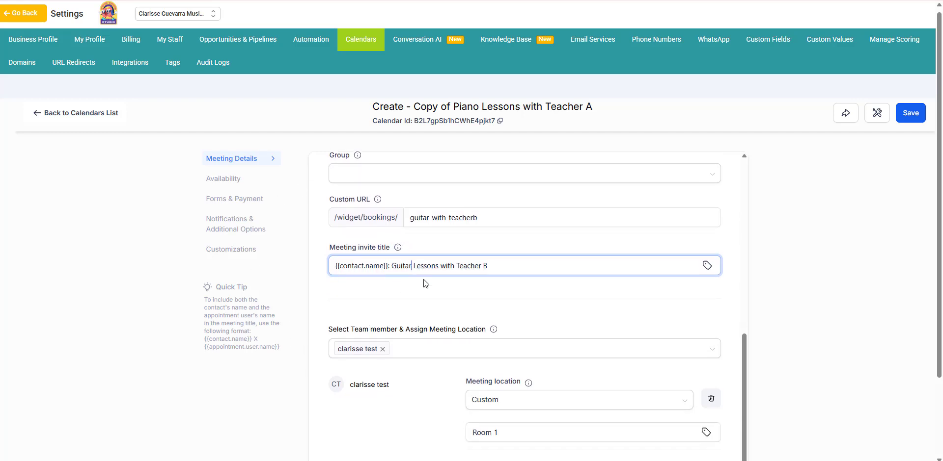
scroll(442, 267, down, 2)
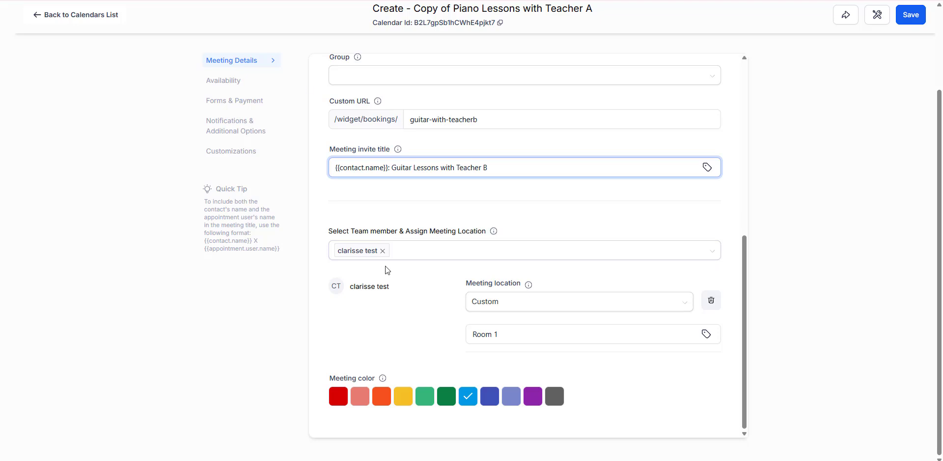
click(383, 252)
click(385, 343)
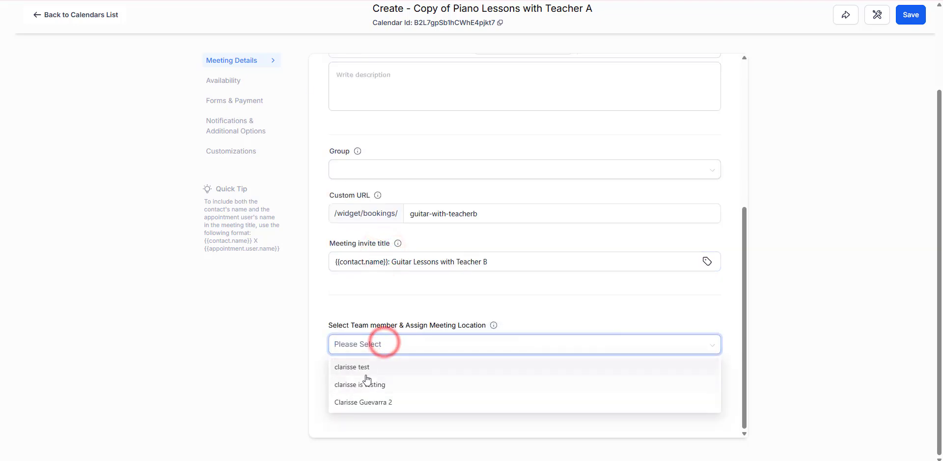
click(379, 403)
click(517, 323)
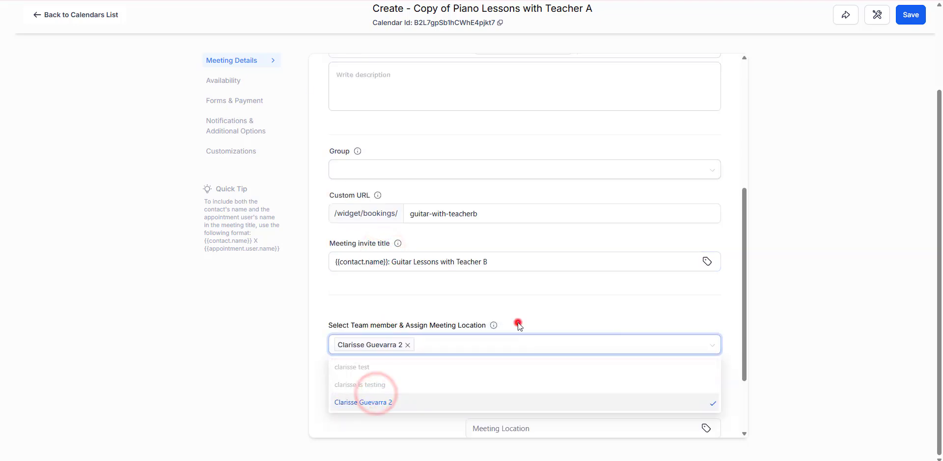
Set the team member's custom meeting location to "Room 2" and save the meeting details
scroll(537, 412, down, 2)
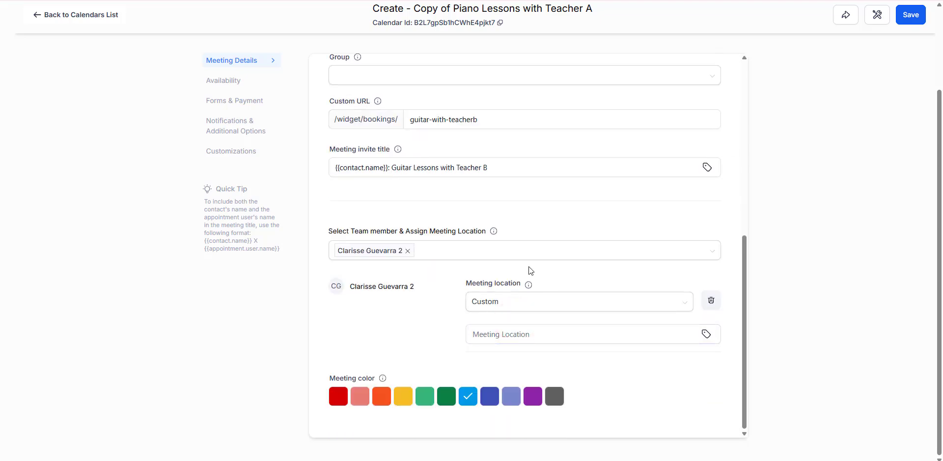
click(509, 344)
text(Room 2)
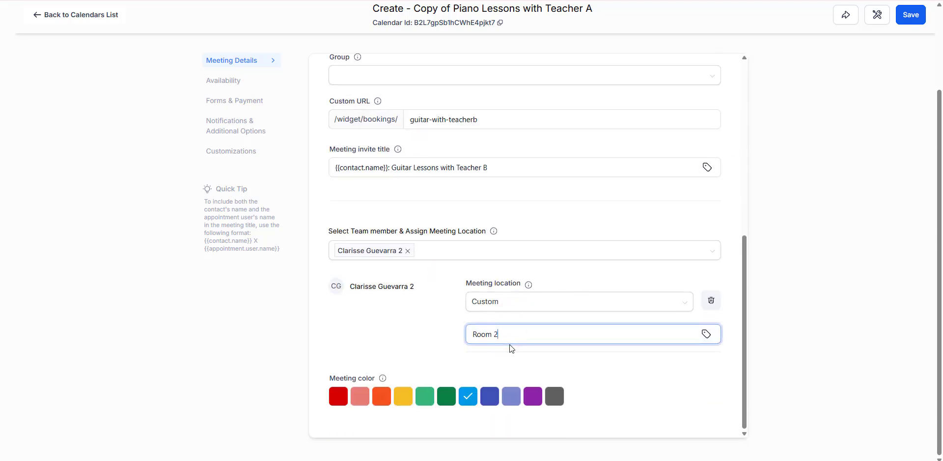
click(904, 21)
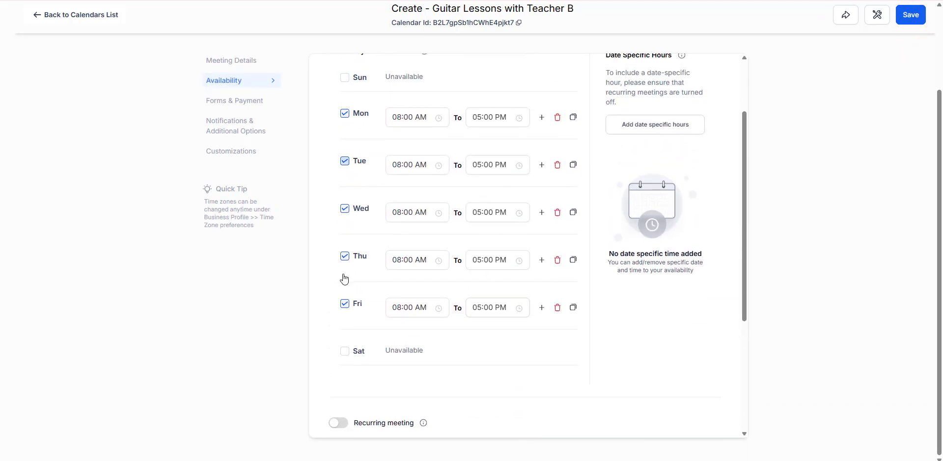
Return to the calendars list and start a new calendar group, entering the music studio's full name as the group name
click(66, 16)
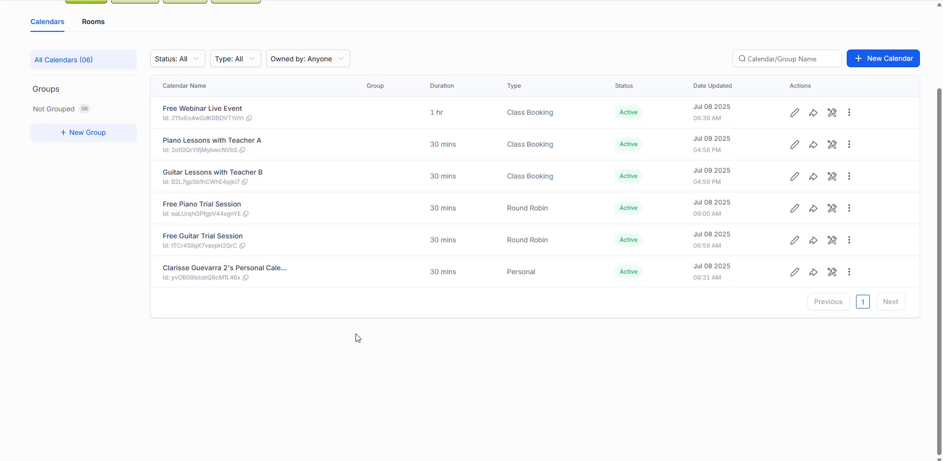
scroll(163, 343, up, 1)
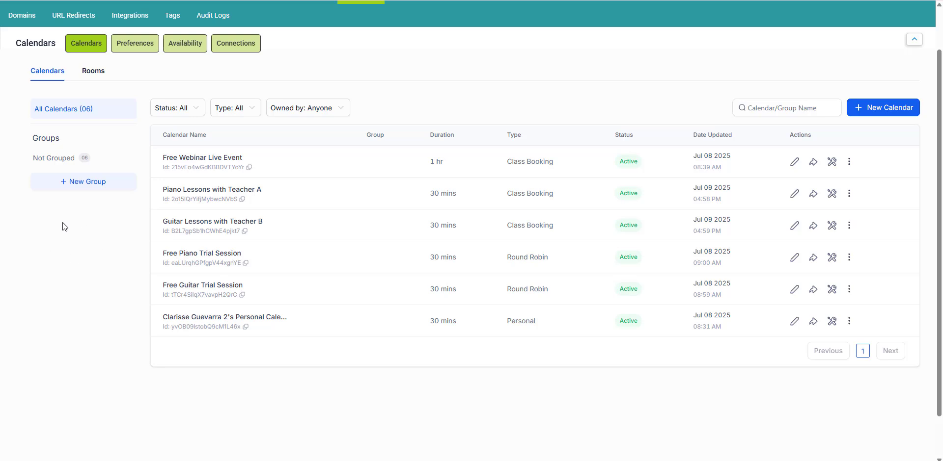
click(76, 185)
click(75, 186)
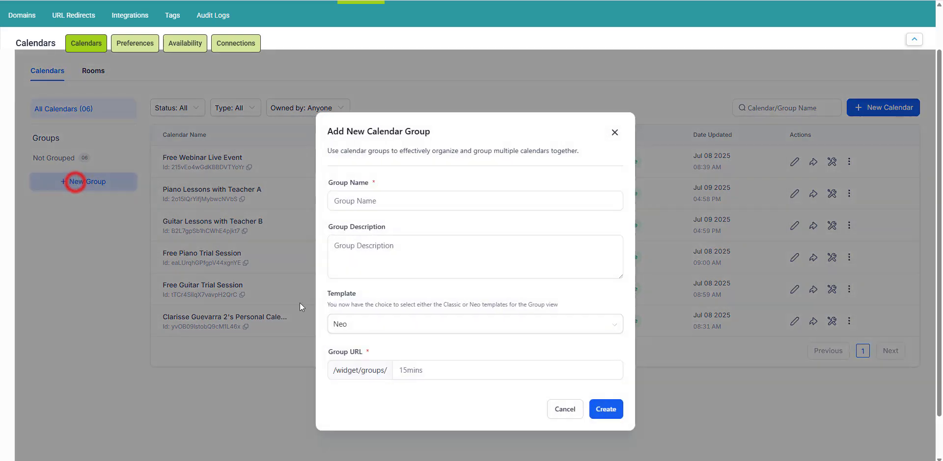
click(395, 203)
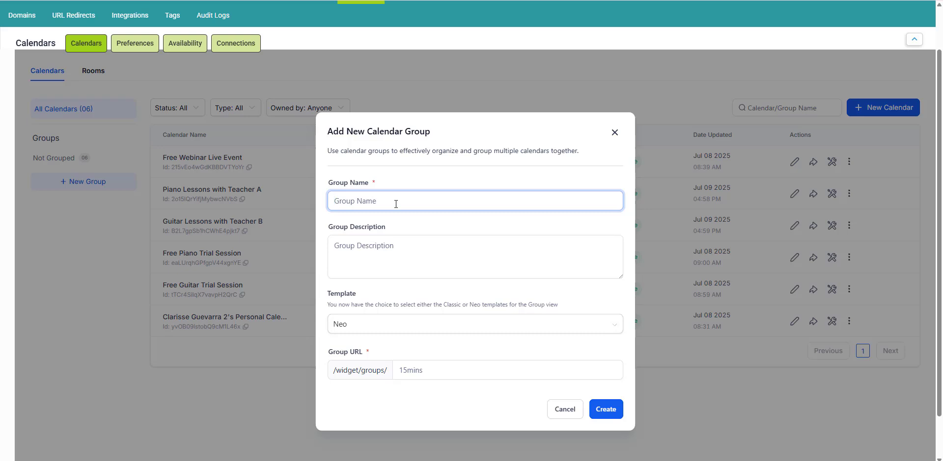
text(Clarisse Guevarra Music Studio)
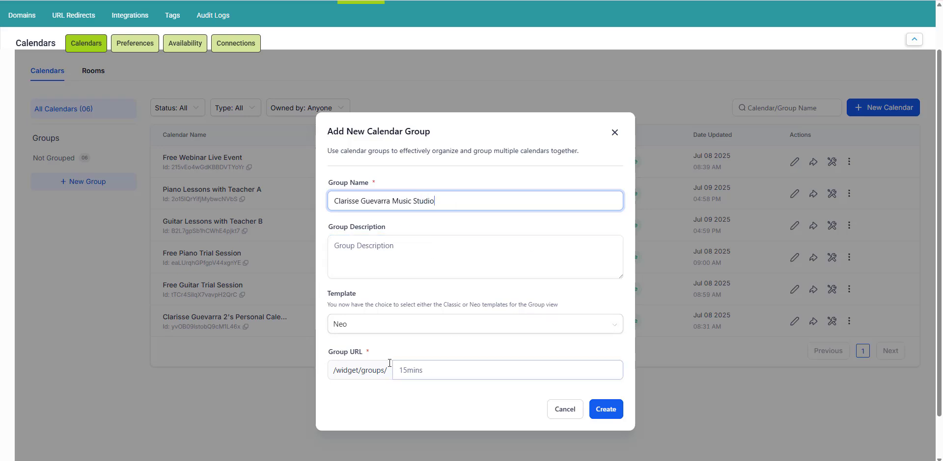
Set the group URL to the studio's full name in lowercase with hyphens and create the group with the Neo template
click(441, 372)
text(clarise)
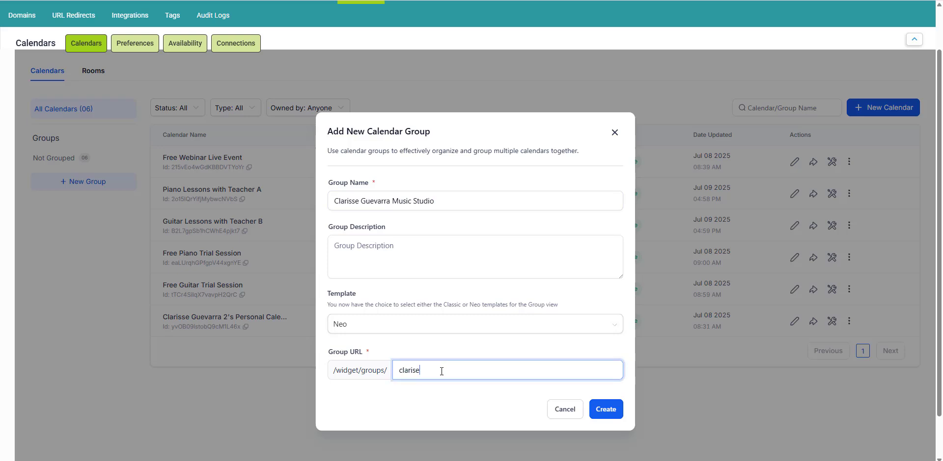
key(BackSpace)
text(se-guevarra-music-studio)
click(467, 396)
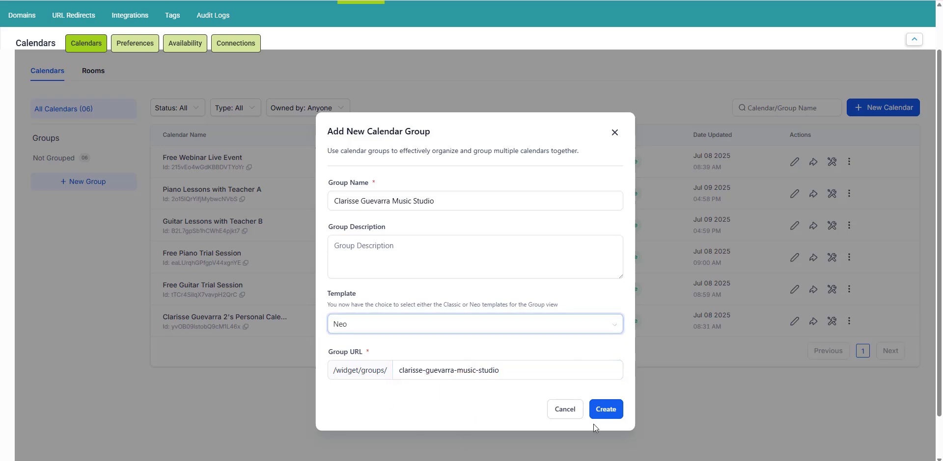
click(606, 409)
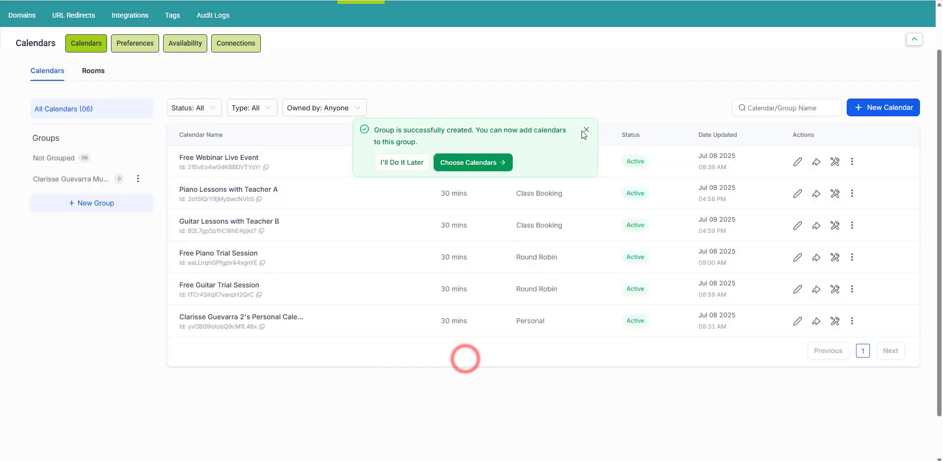
click(585, 130)
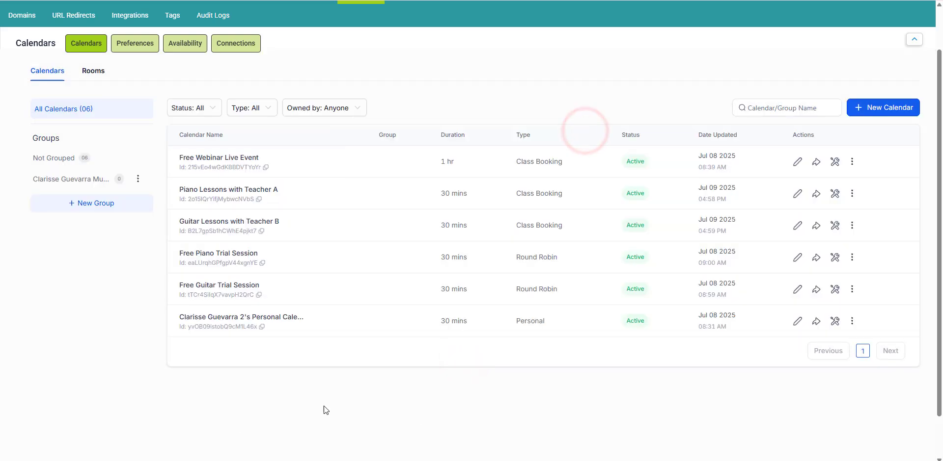
Edit the music studio group to include the Piano Lessons with Teacher A and Guitar Lessons with Teacher B calendars, and save it
click(138, 178)
click(135, 107)
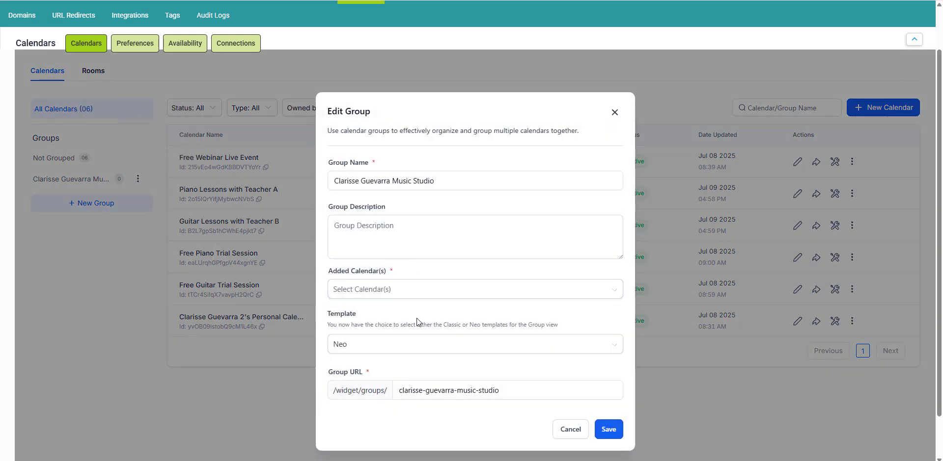
click(395, 297)
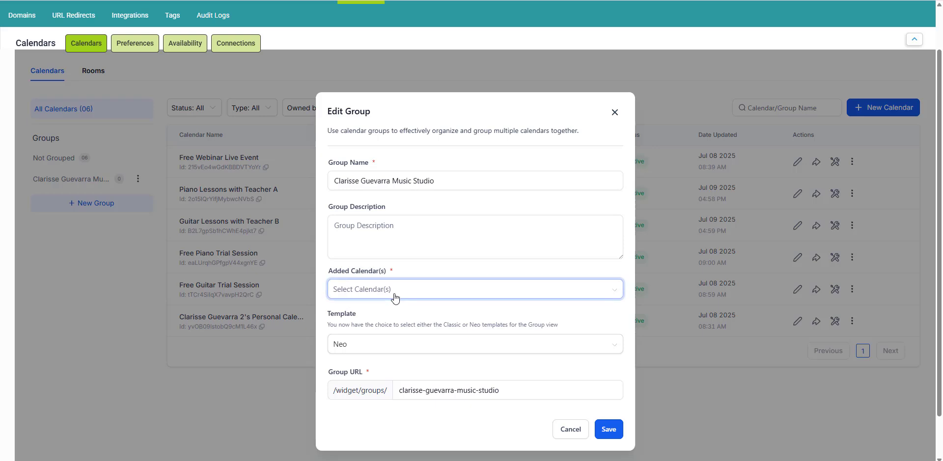
click(395, 297)
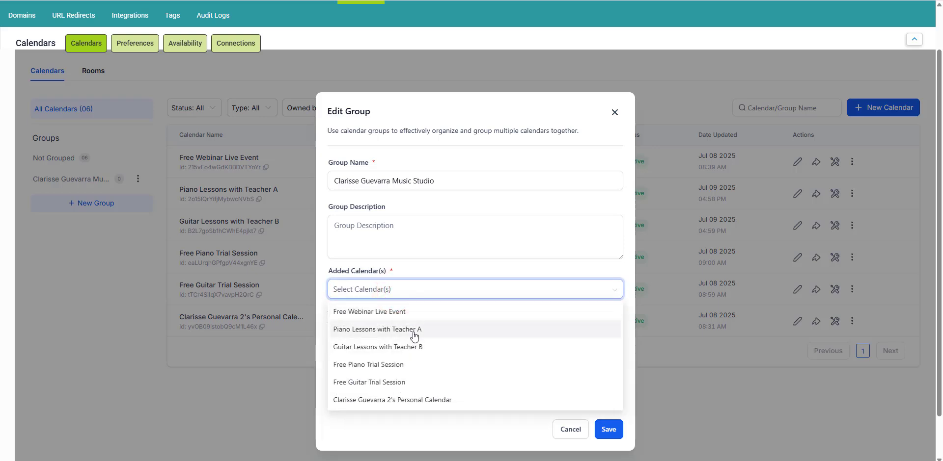
click(412, 330)
click(423, 347)
click(489, 415)
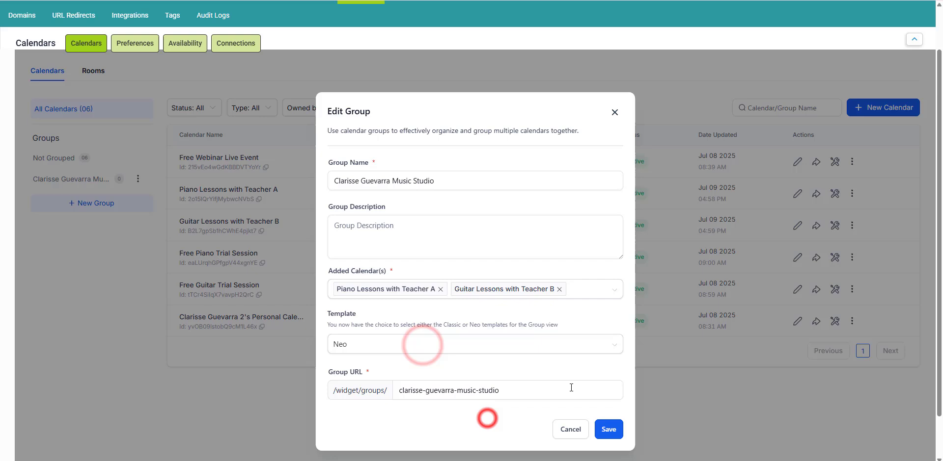
click(605, 430)
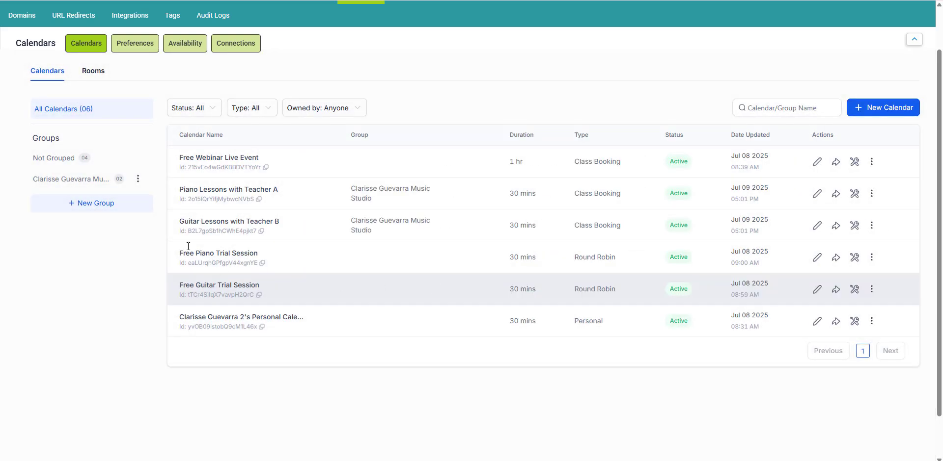
Open the music studio group's sharing options, review its embed code, and copy the group's permanent link
click(137, 179)
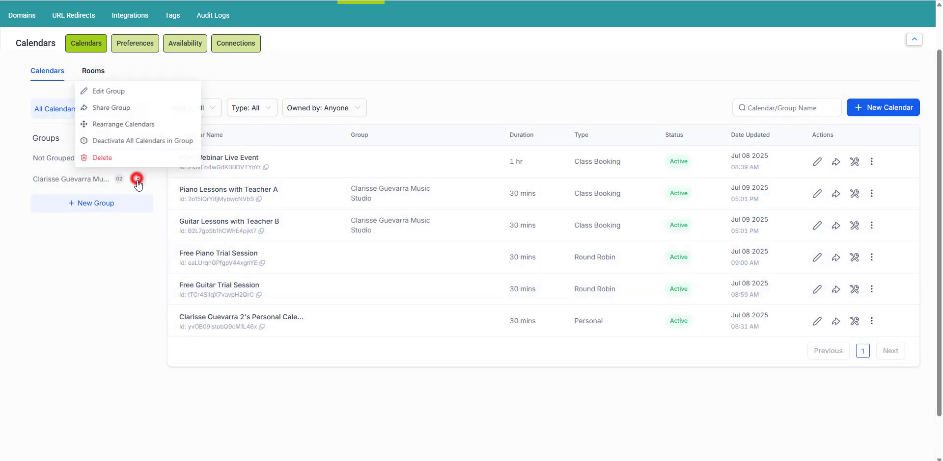
click(135, 108)
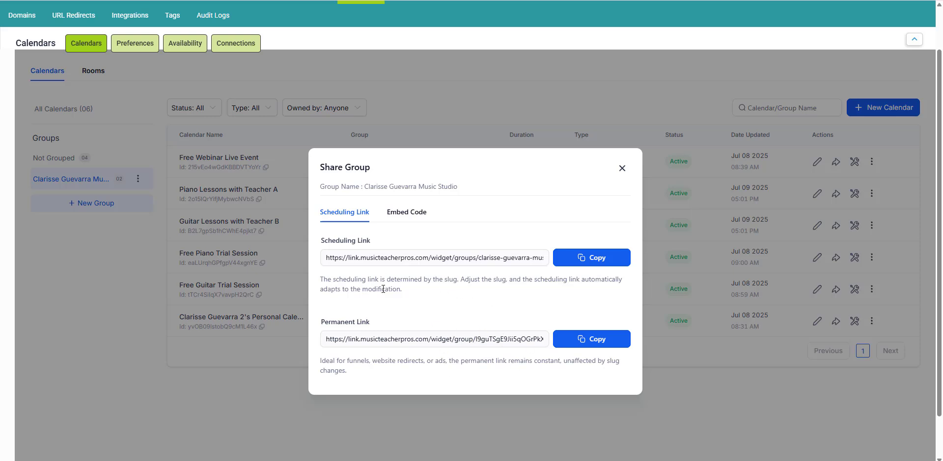
click(406, 213)
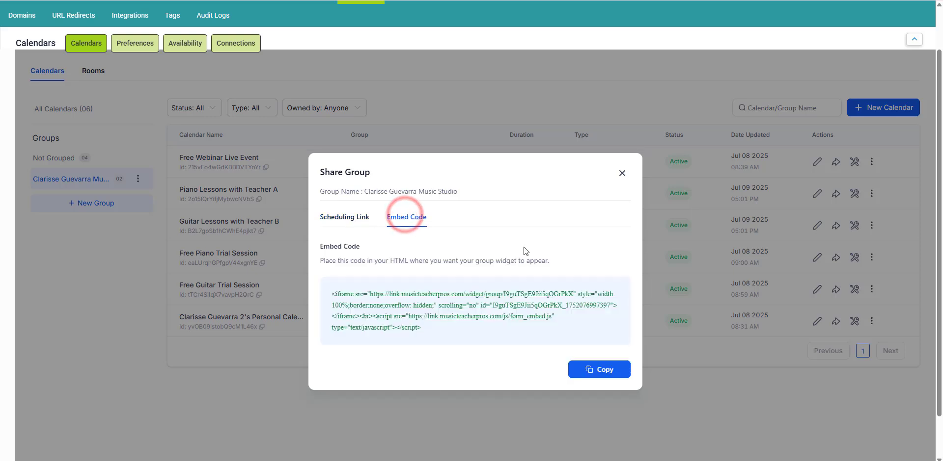
click(340, 216)
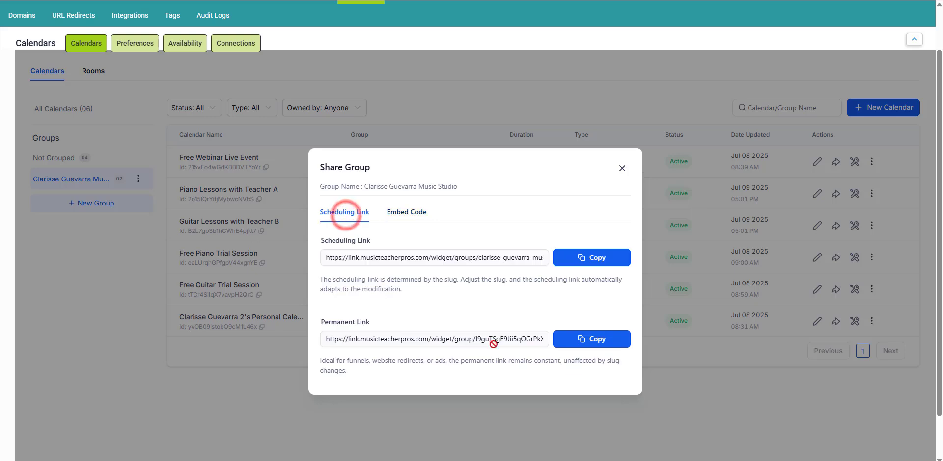
click(577, 340)
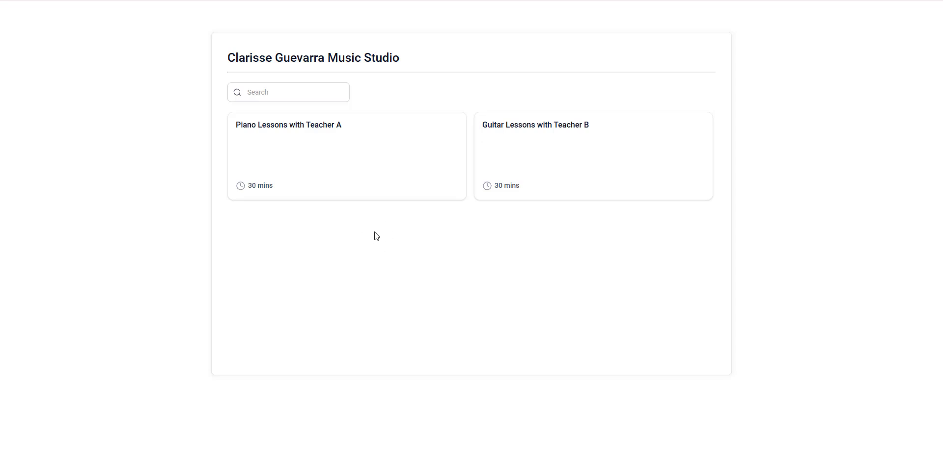
Open the Piano Lessons with Teacher A calendar from the group's public booking page
click(361, 168)
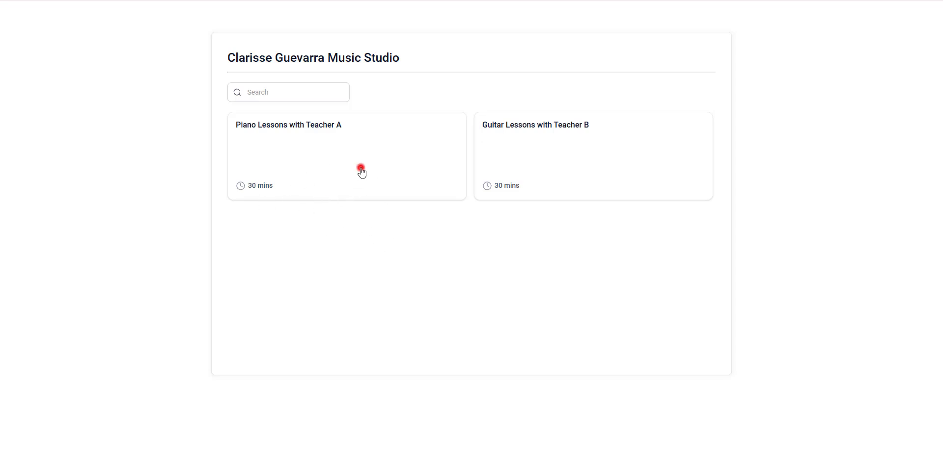